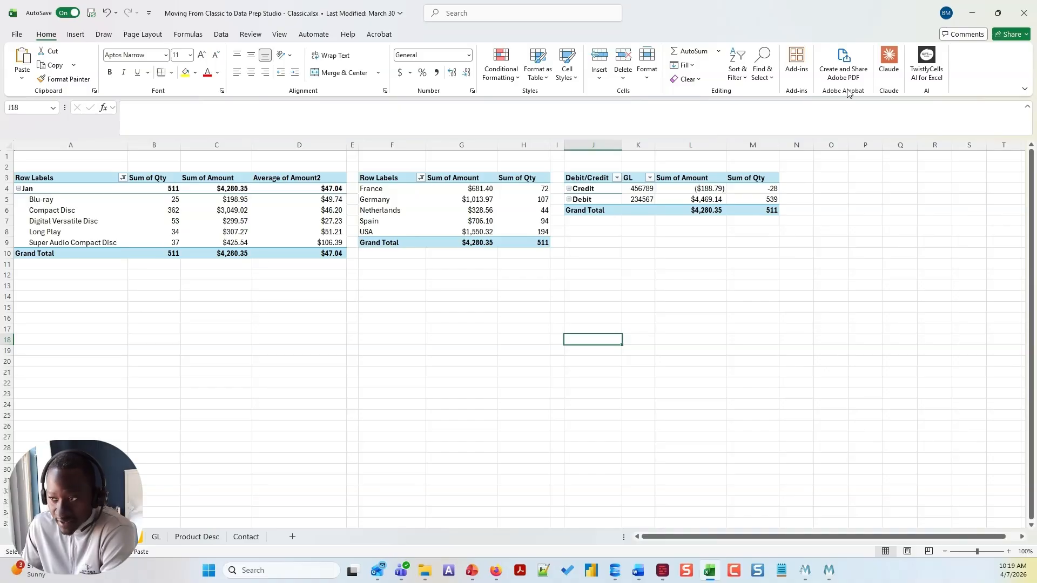
Step: Switch from the Excel workbook to Altair Monarch Data Prep Studio and show the table's Analyze view
click(971, 16)
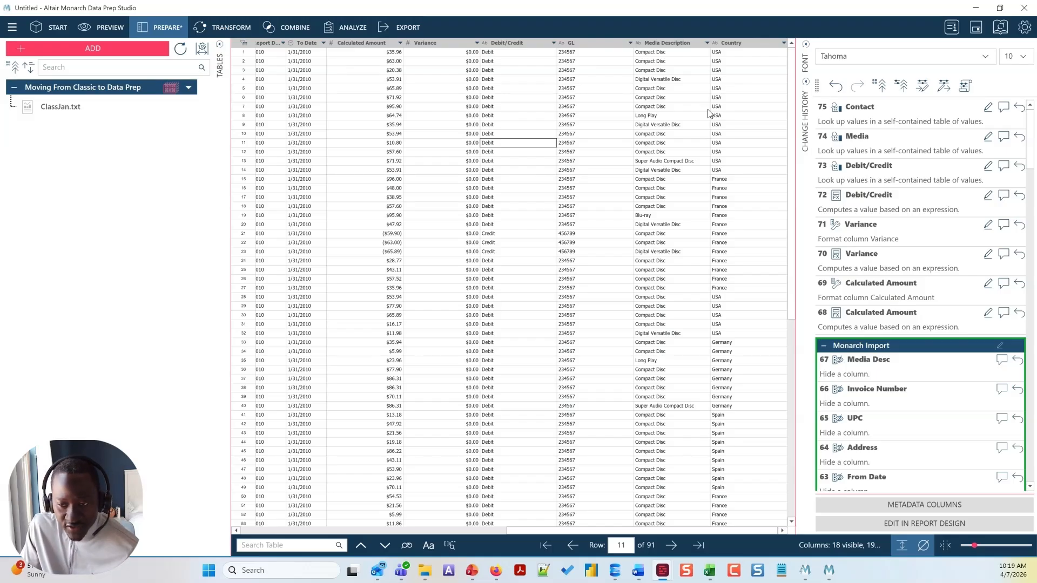
click(349, 33)
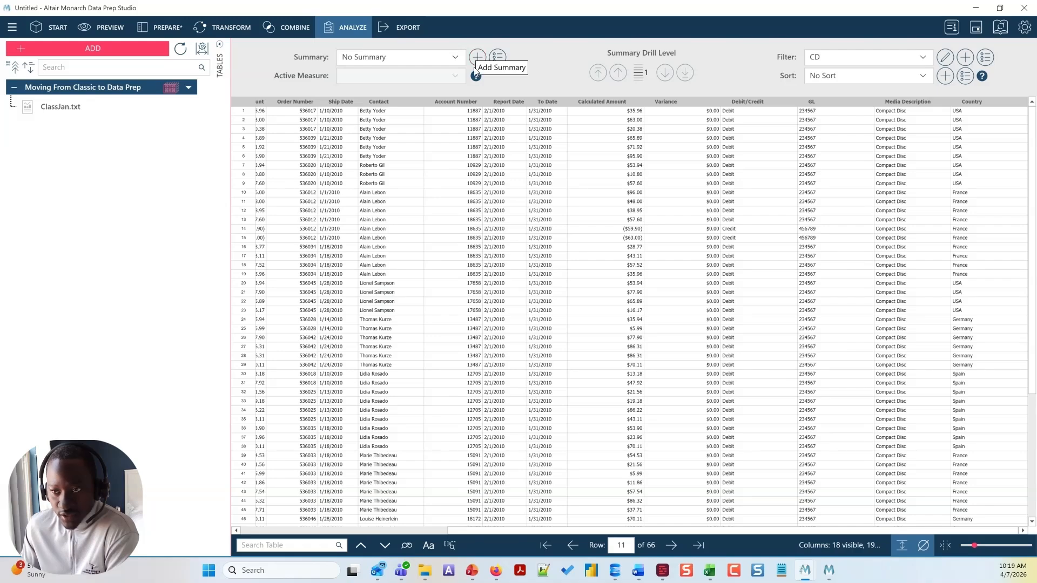
click(412, 59)
click(412, 59)
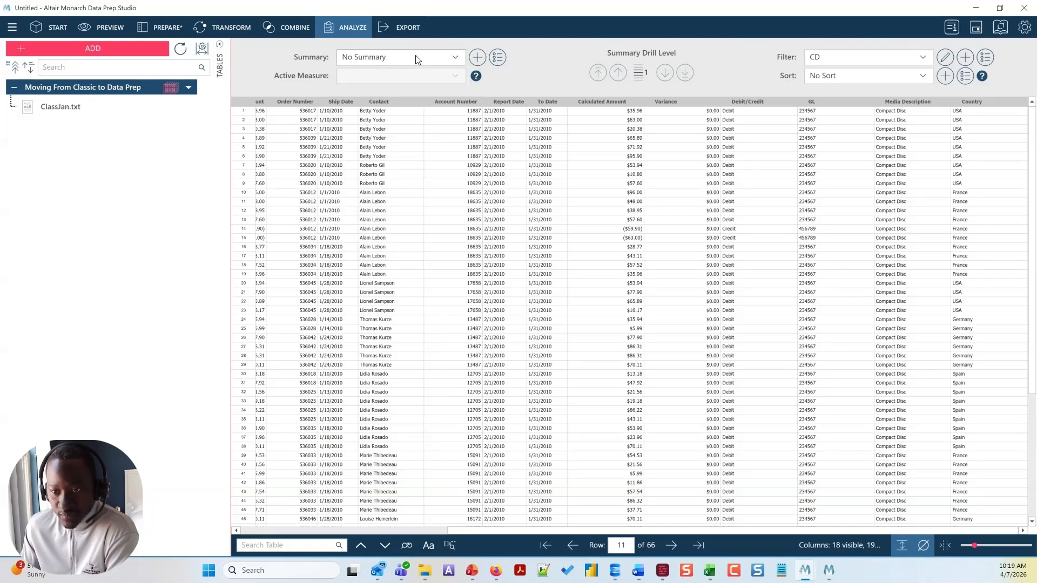
click(476, 57)
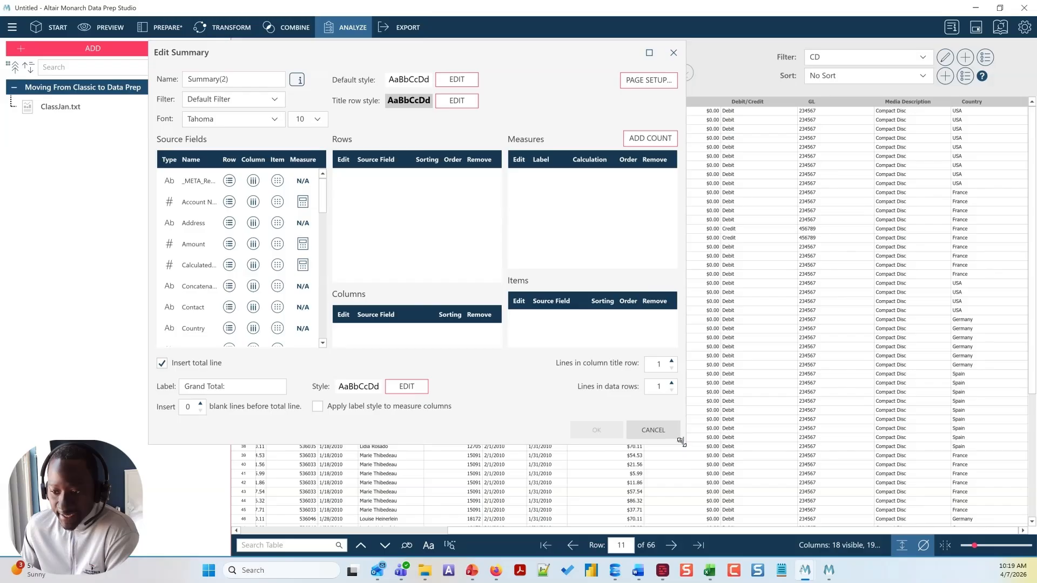
drag(682, 440, 917, 523)
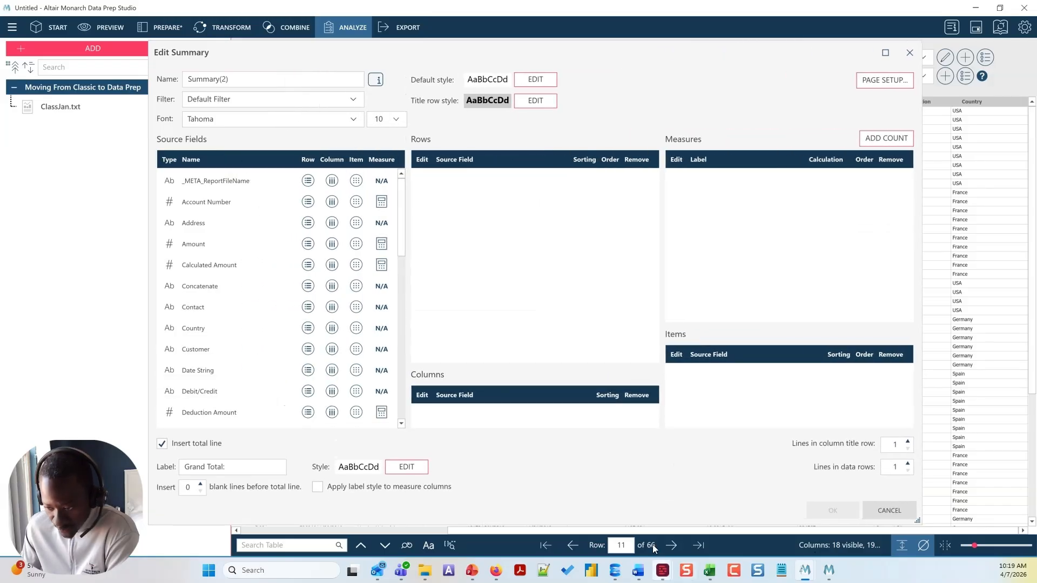
mouse_move(805, 573)
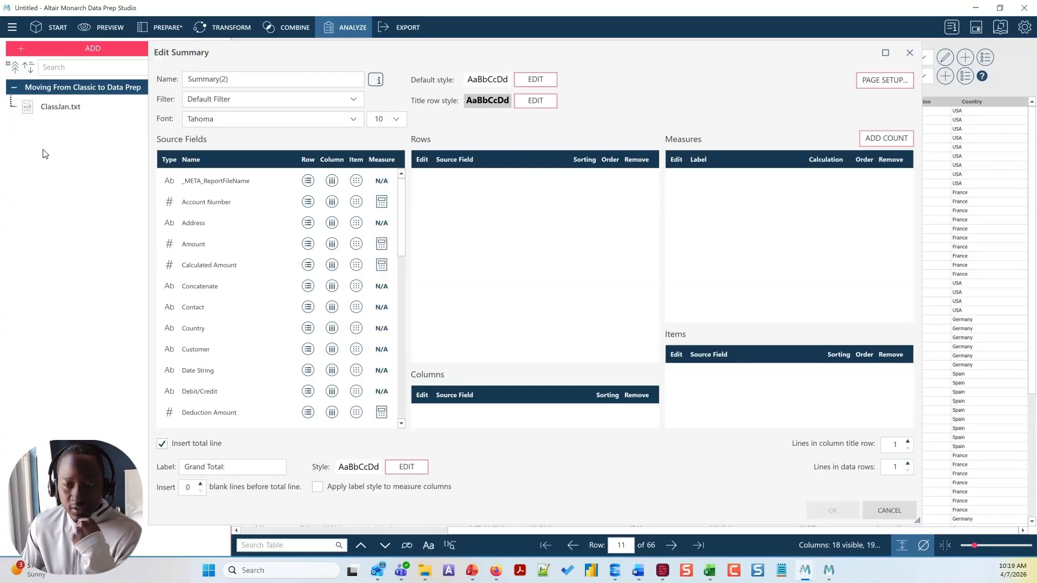
click(225, 79)
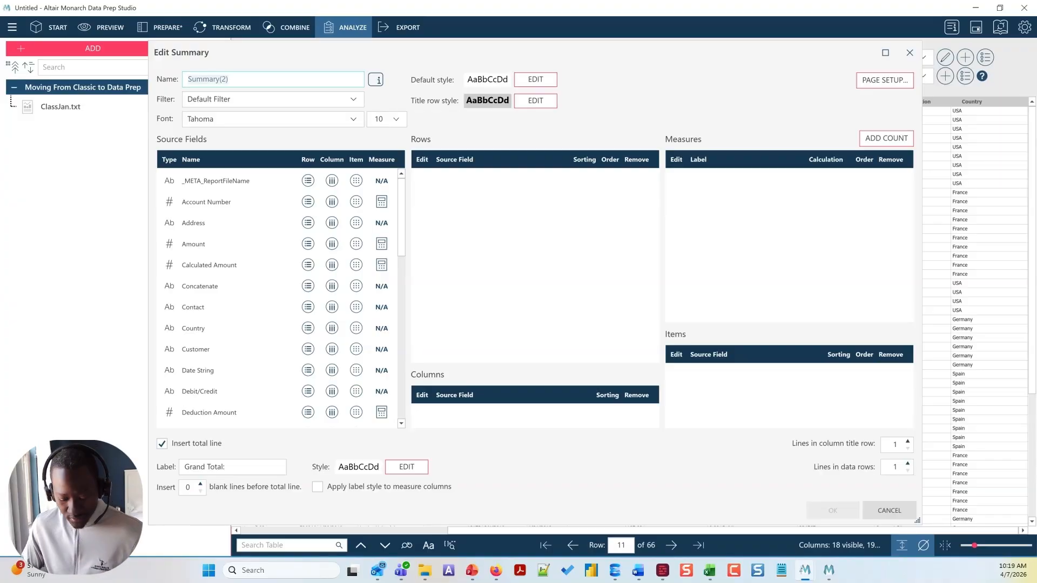
text(Mont)
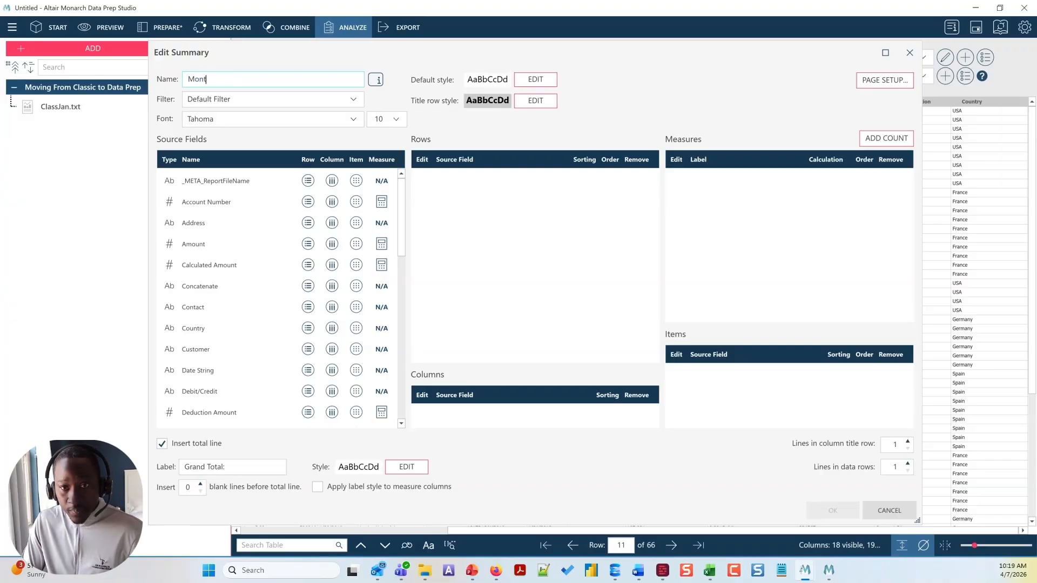
text(hly Sales)
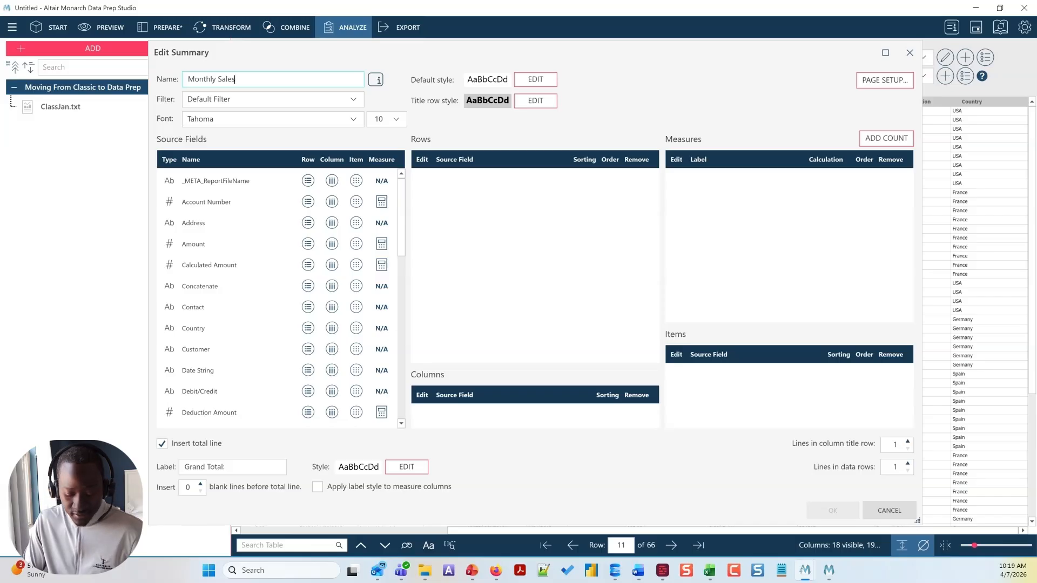
text( (New))
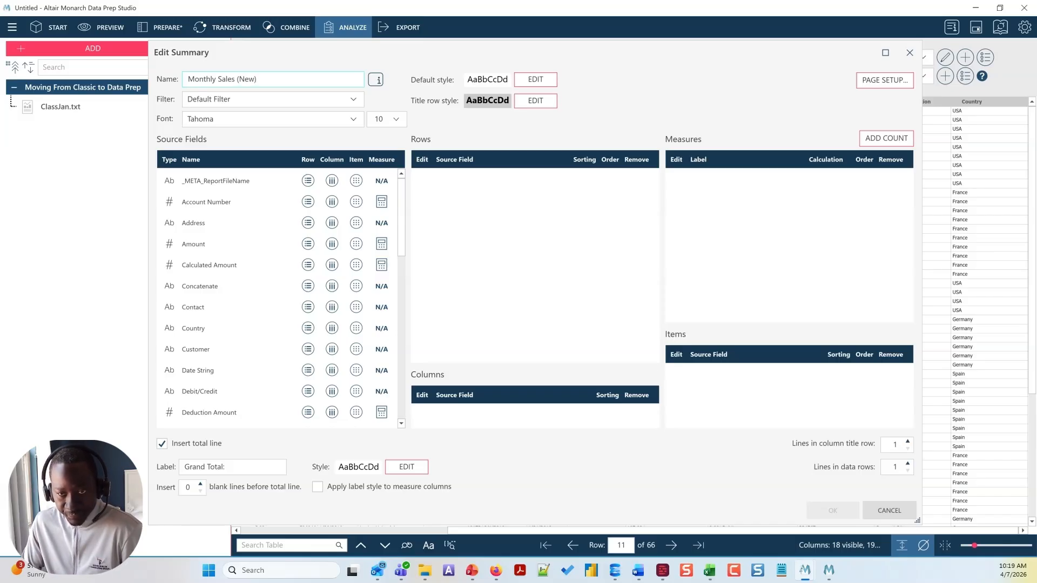
key(BackSpace)
key(BackSpace)
key(BackSpace)
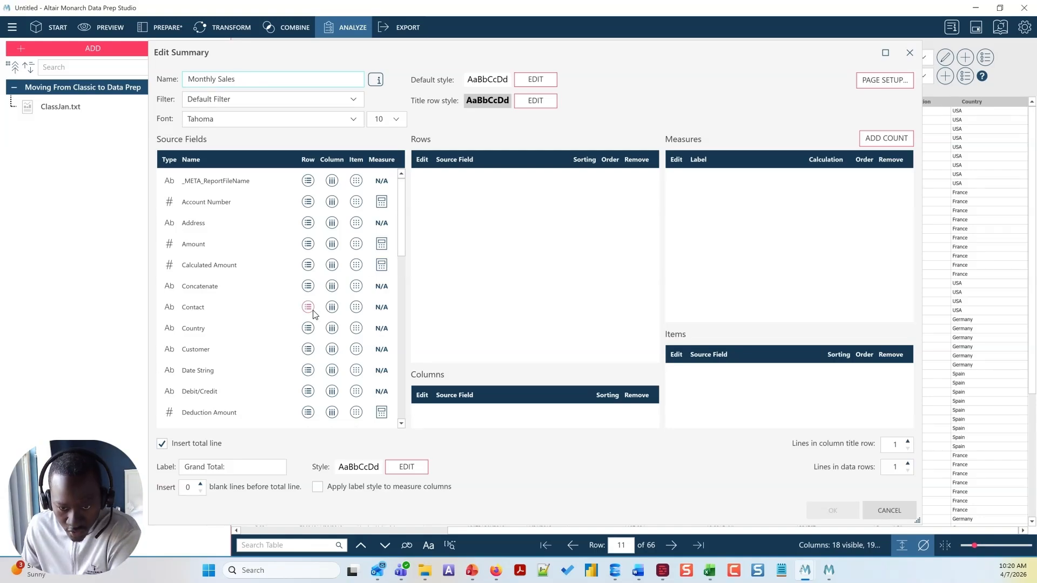
scroll(315, 318, down, 6)
scroll(315, 318, down, 4)
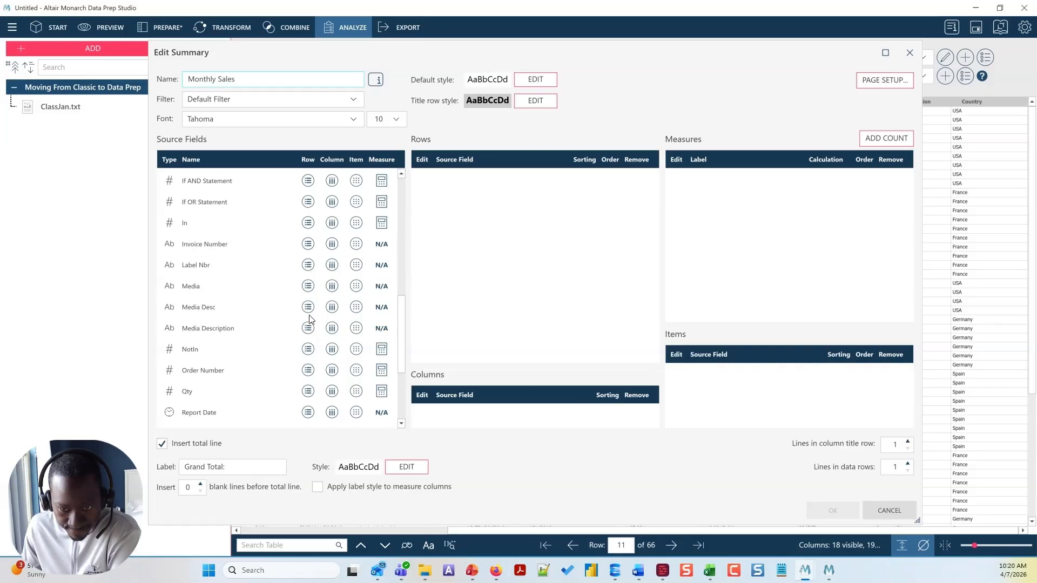
scroll(308, 321, up, 3)
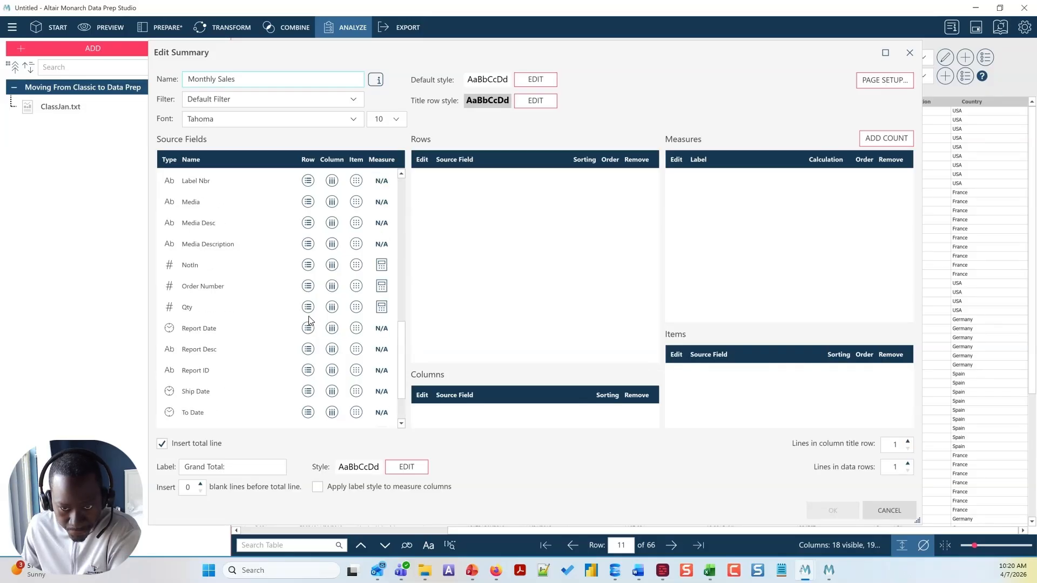
scroll(309, 319, up, 3)
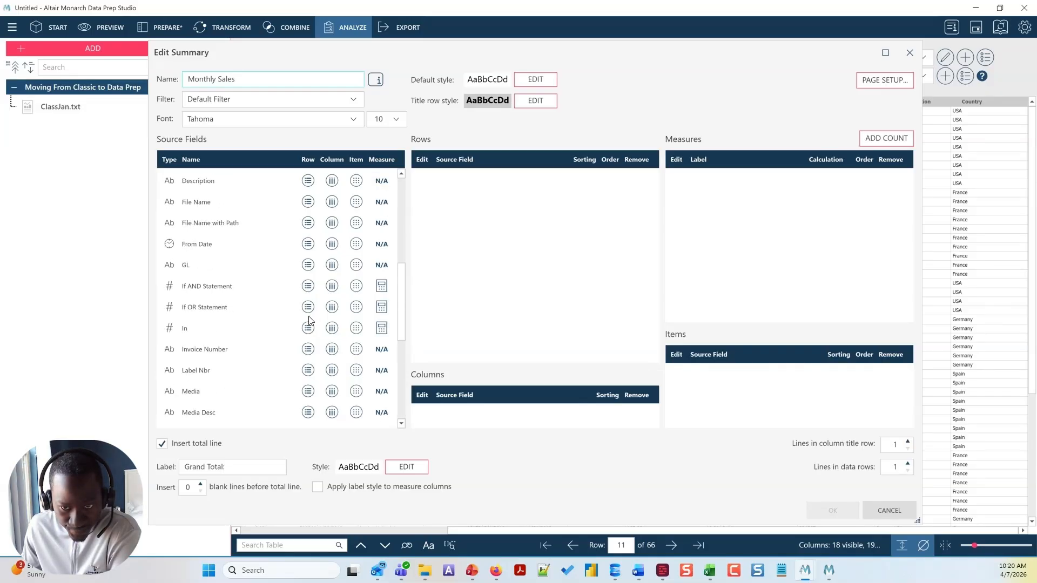
scroll(308, 320, up, 3)
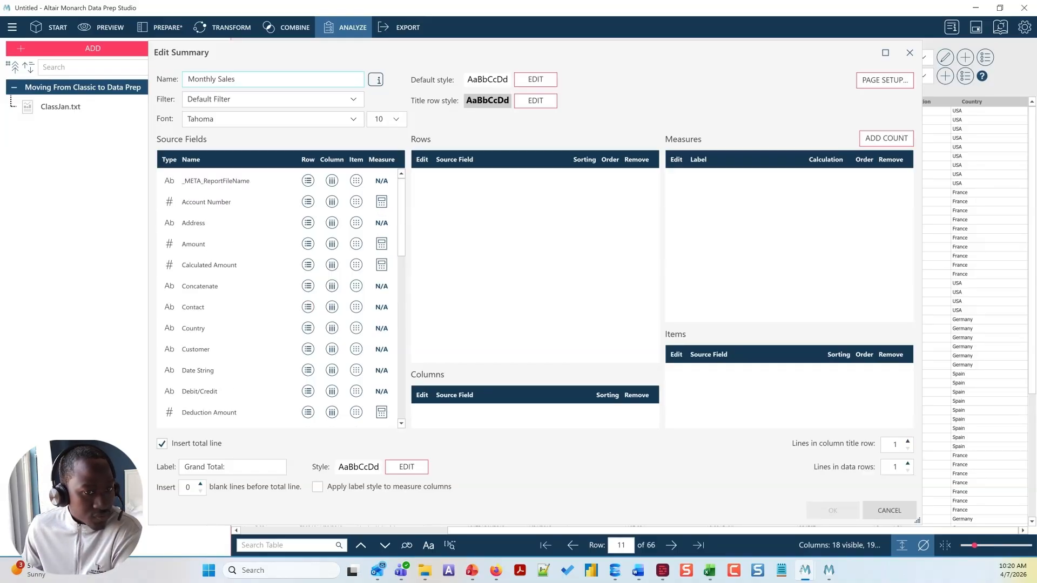
click(889, 511)
click(167, 28)
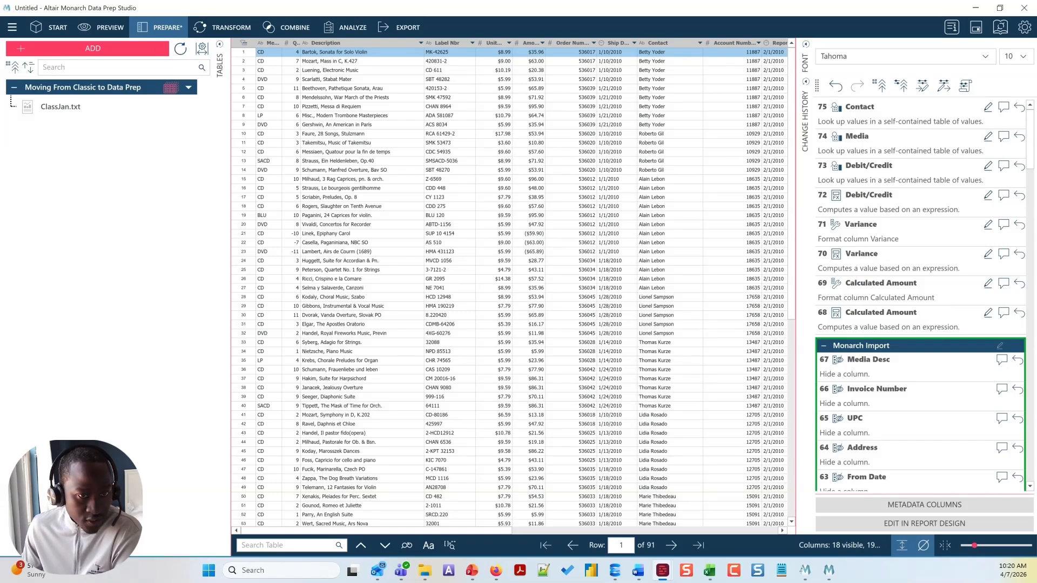
Step: Look through the prepared table's columns, from Description to Media Description, for a date field that can supply the month
key(alt+Tab)
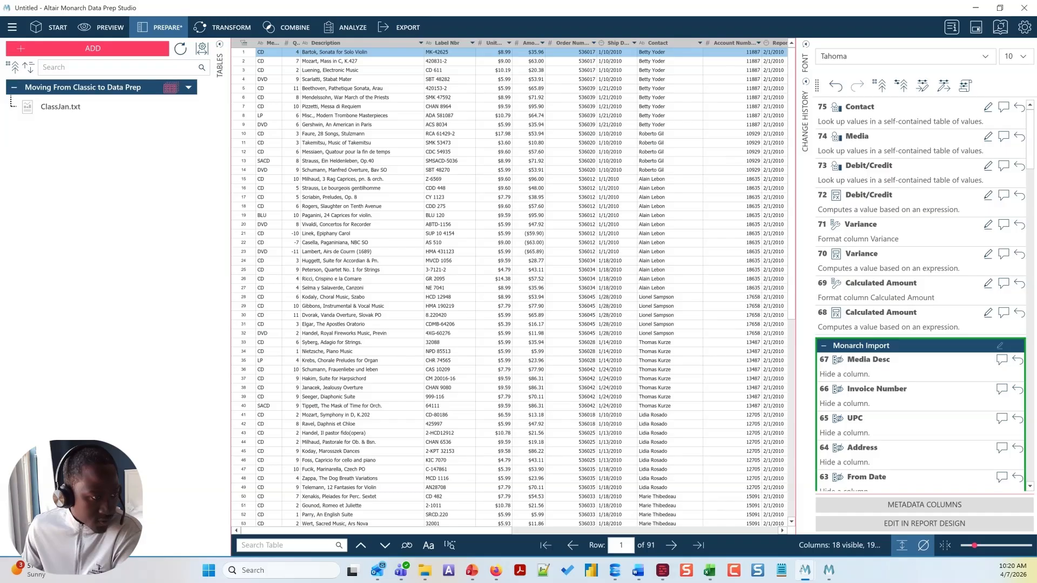
click(546, 252)
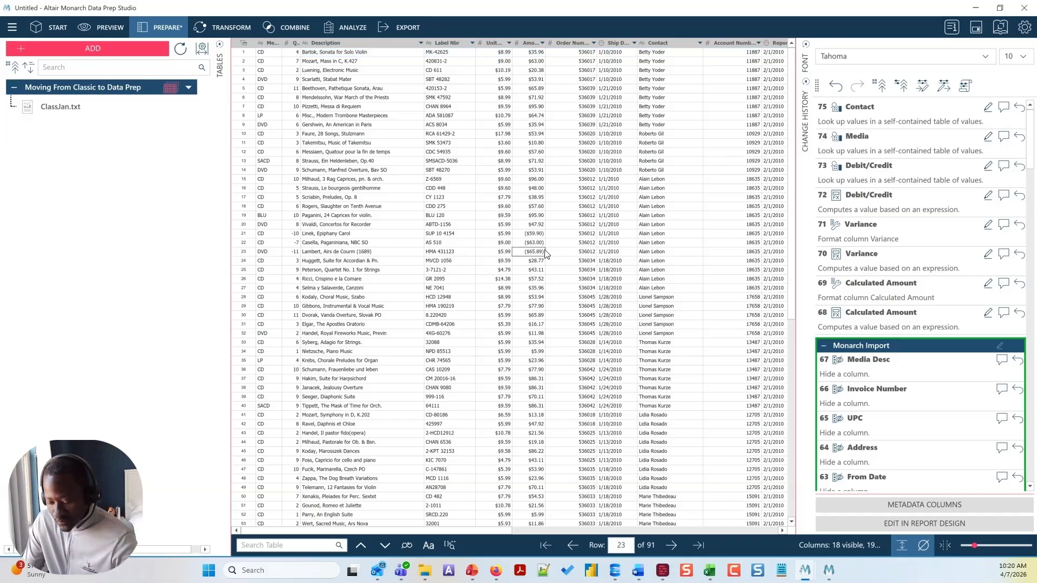
key(Right)
key(Right)
key(Right)
key(Right)
key(Right)
key(Right)
key(Right)
key(Right)
key(Right)
key(Right)
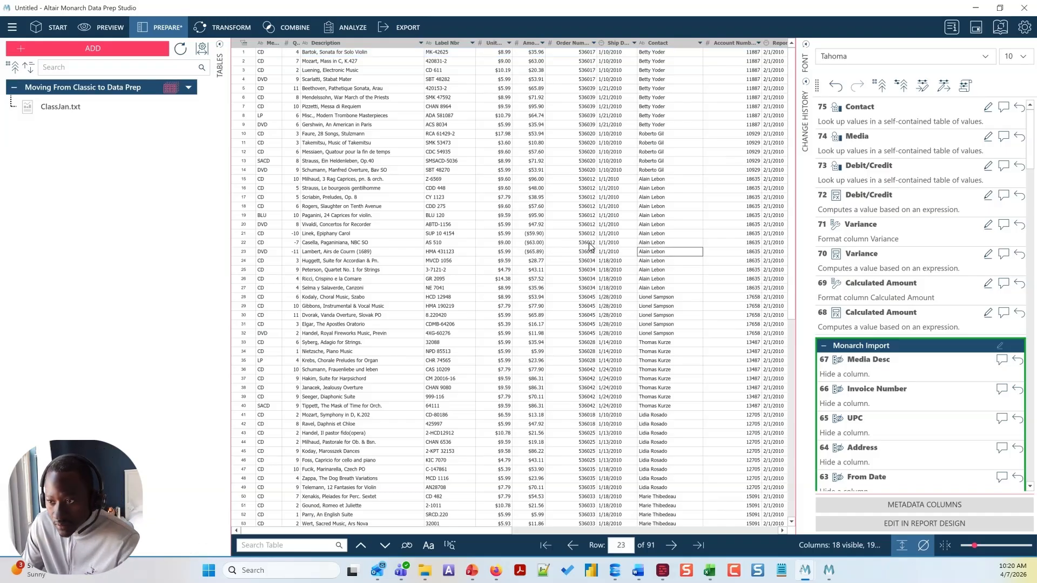
key(Right)
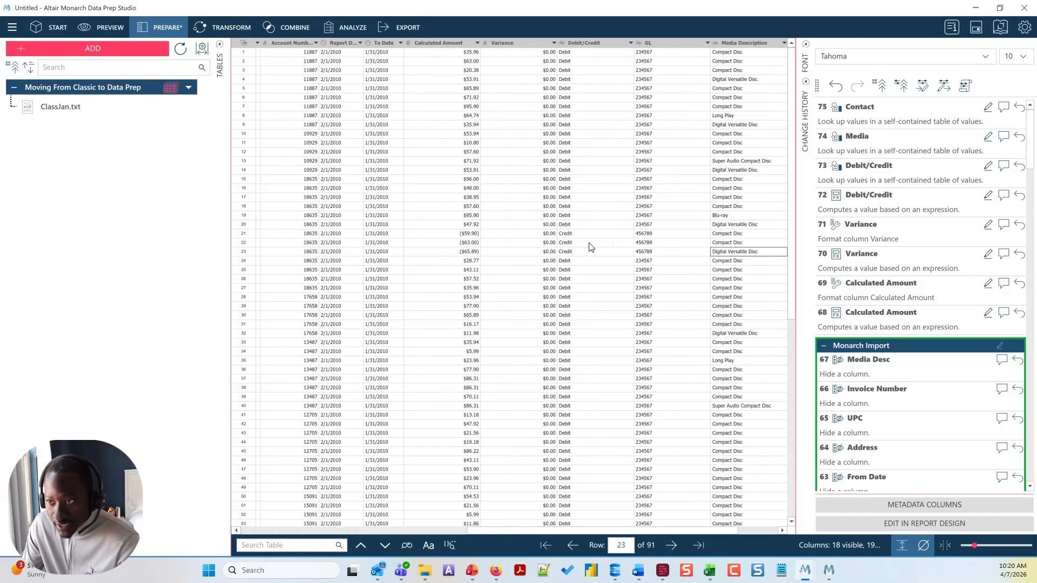
key(Left)
key(Left)
key(Left)
key(Left)
key(Left)
key(Left)
key(Left)
key(Left)
key(Left)
key(Left)
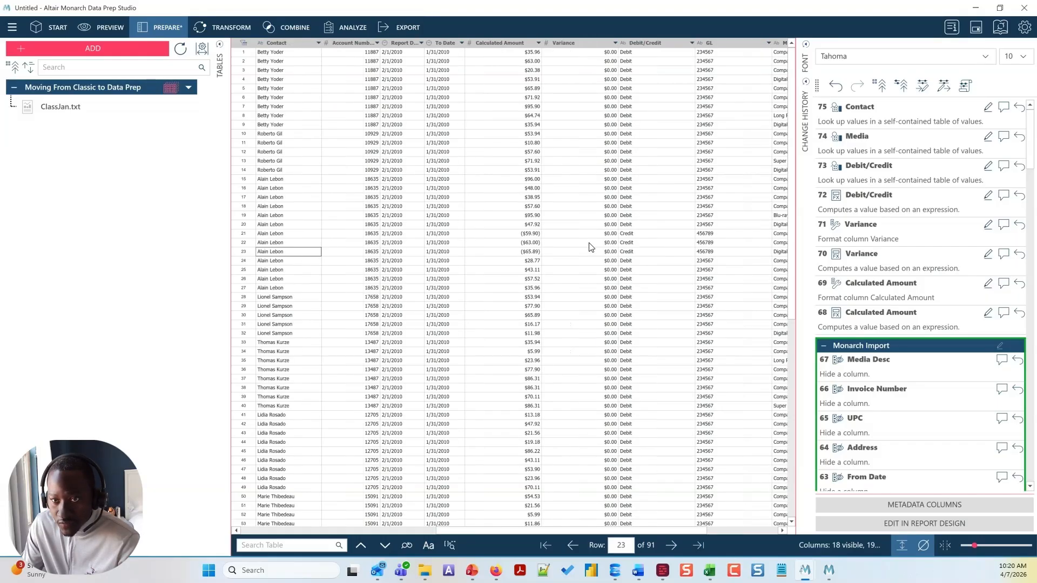
key(Left)
key(Left)
key(Left)
key(Left)
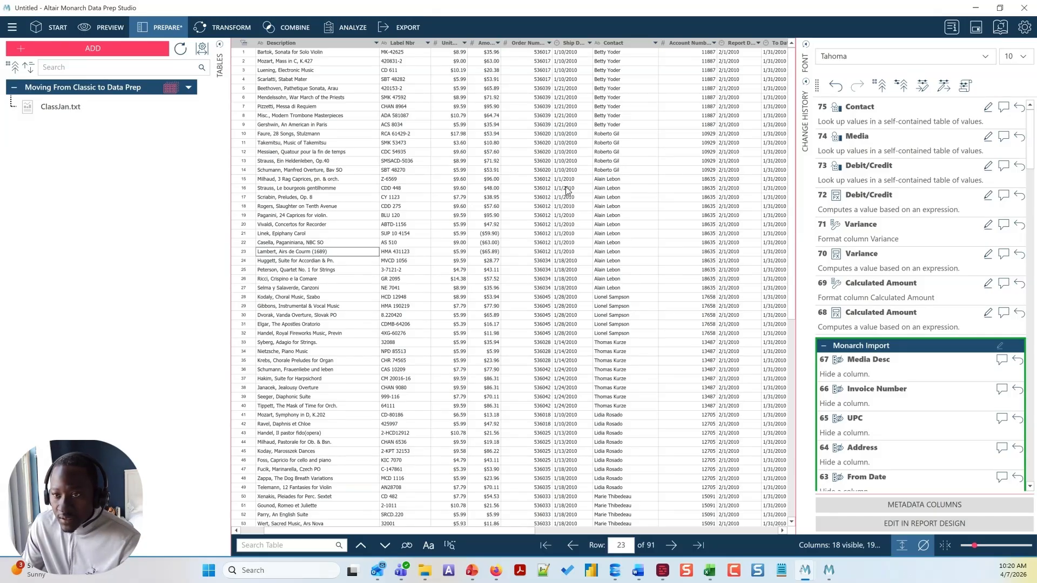
key(Right)
key(Right)
key(Right)
key(Right)
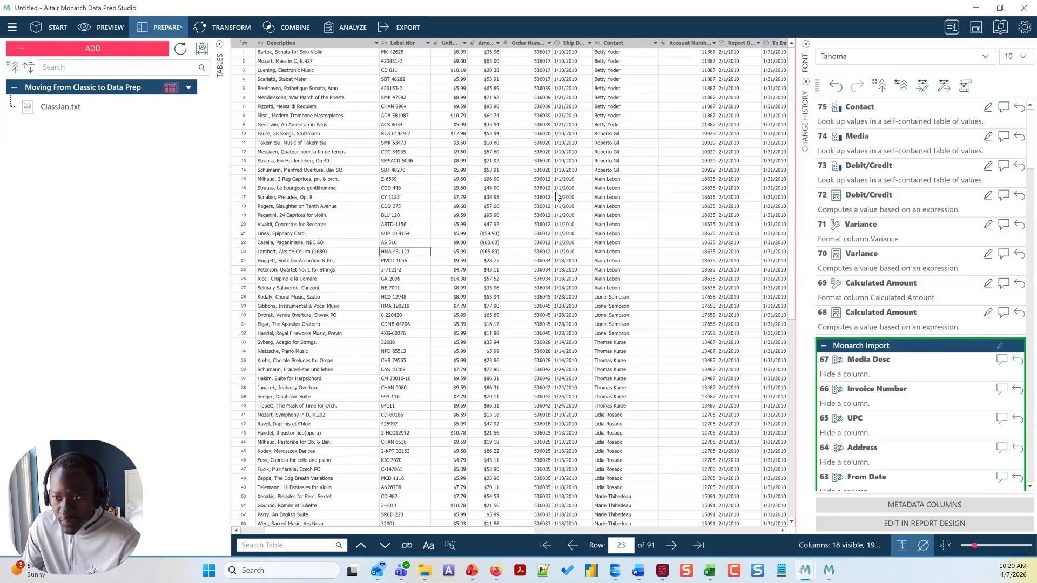
key(Right)
key(Right)
key(Right)
key(Right)
key(Right)
key(Right)
key(Right)
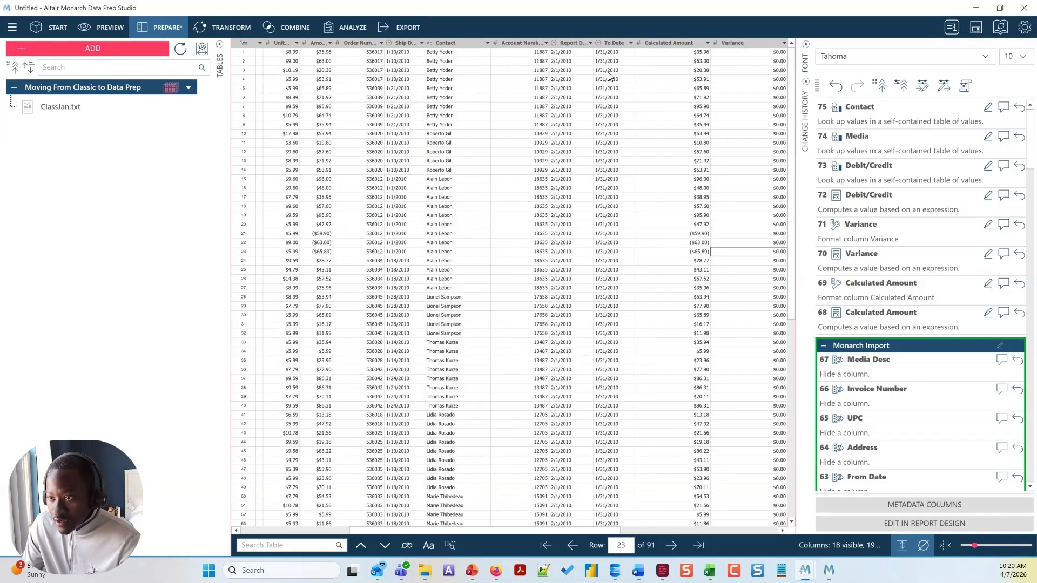
Step: Duplicate the To Date column and rename the copy Month
drag(617, 55, 613, 144)
click(611, 86)
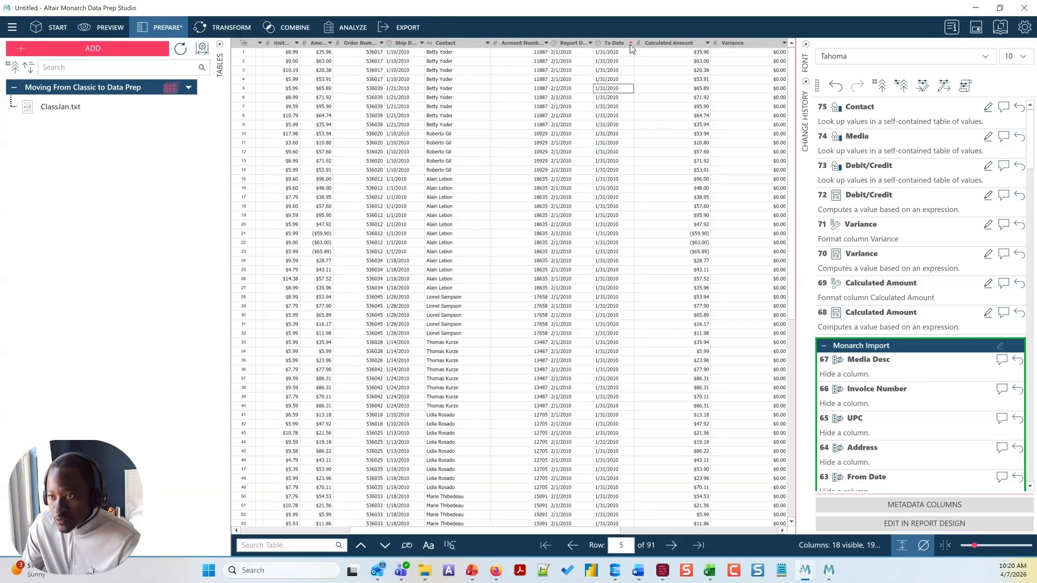
click(631, 43)
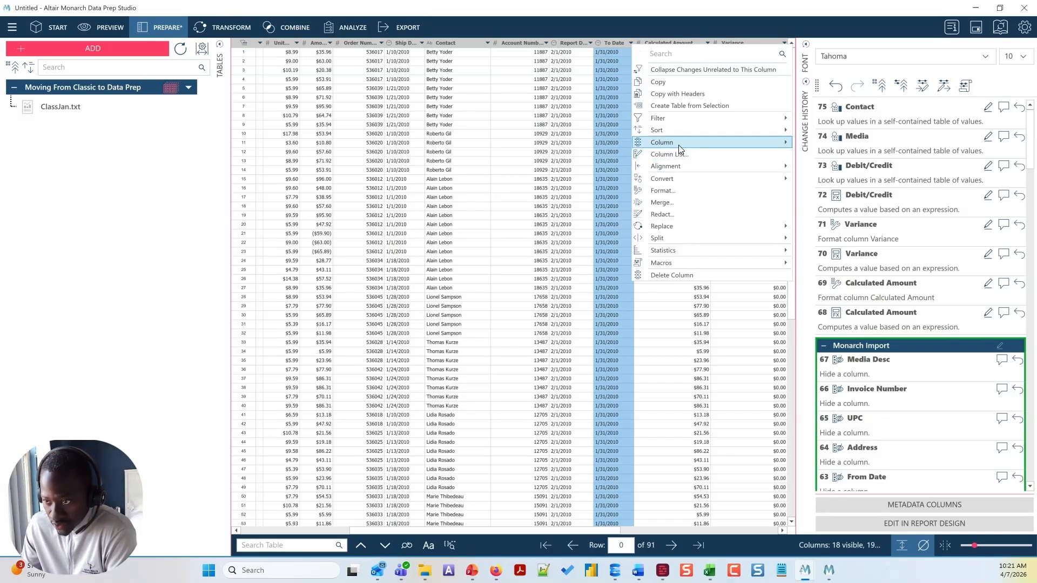
mouse_move(679, 143)
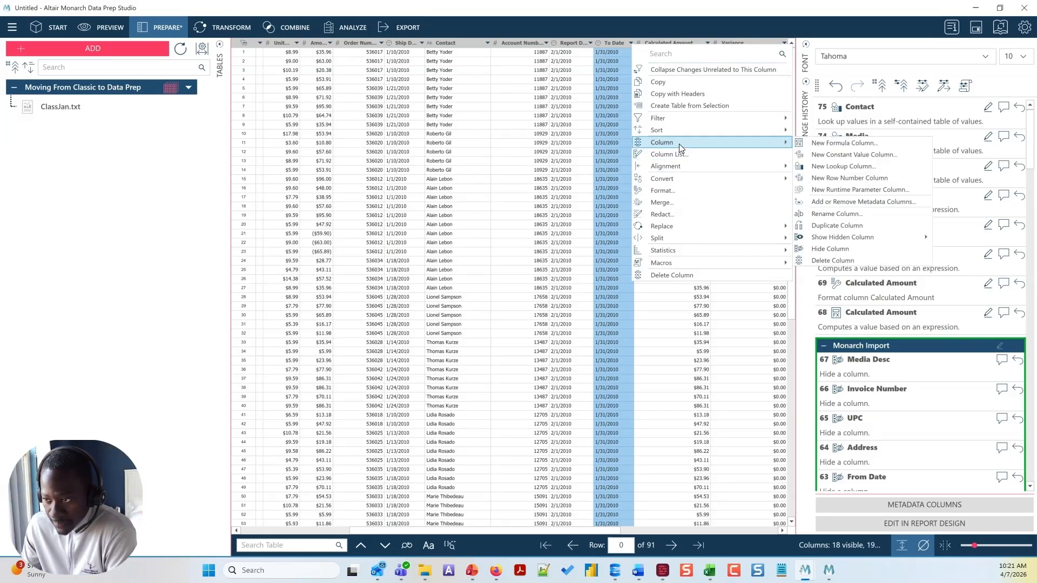
click(850, 226)
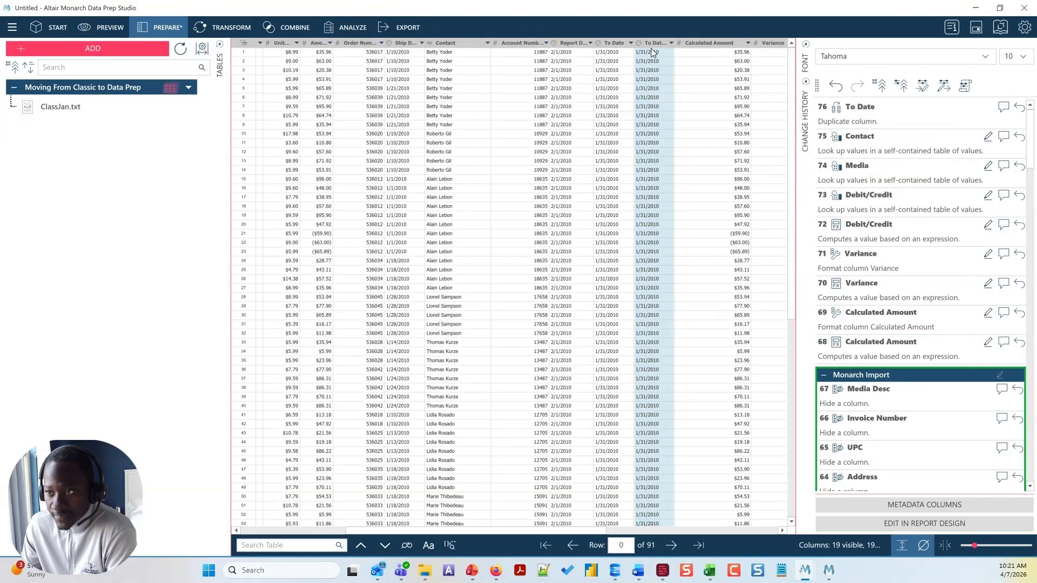
click(654, 45)
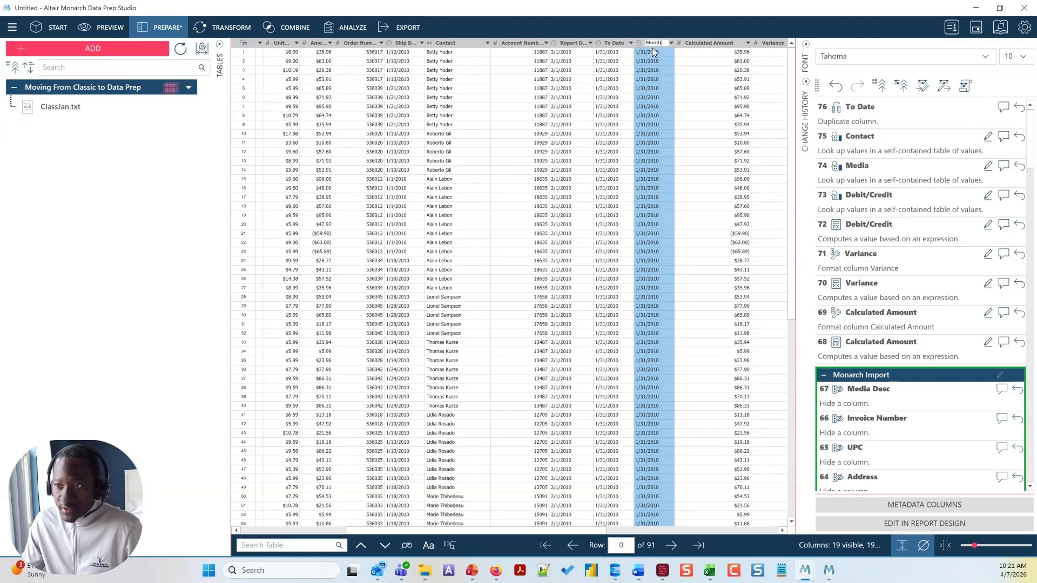
click(666, 82)
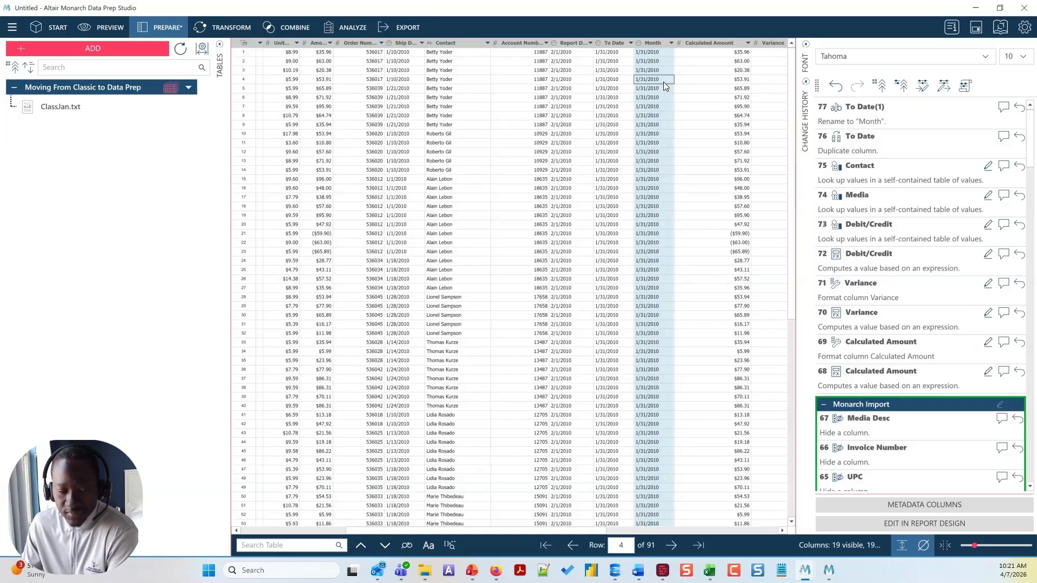
Step: Format the Month column with a custom date format that shows only the abbreviated month name
click(671, 43)
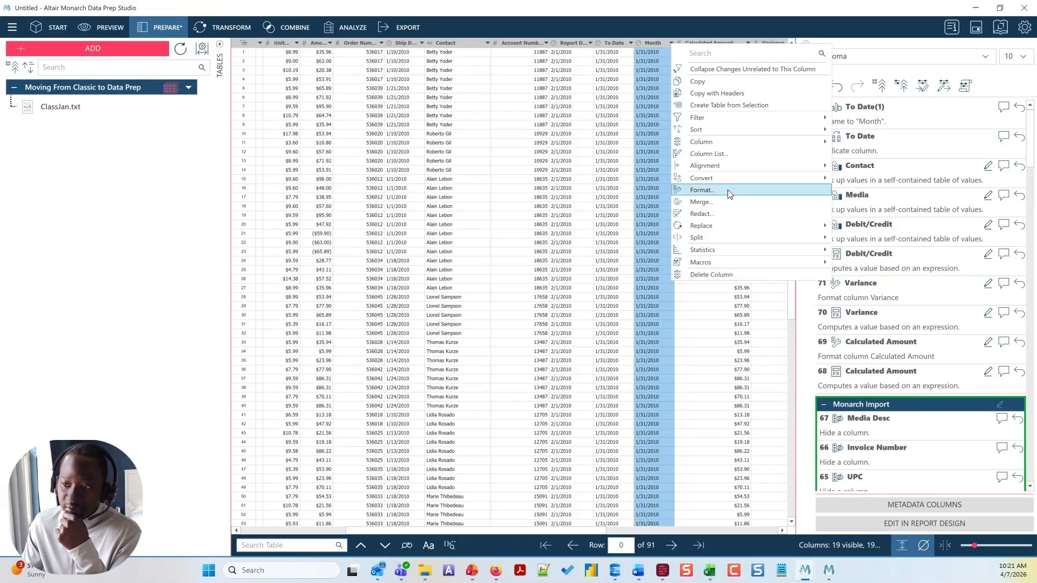
click(701, 190)
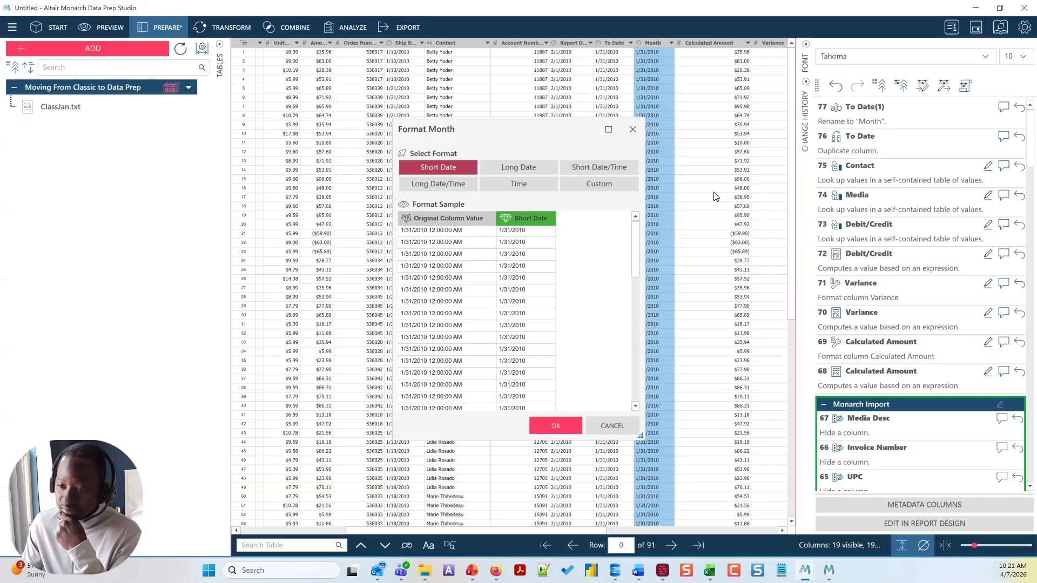
click(588, 183)
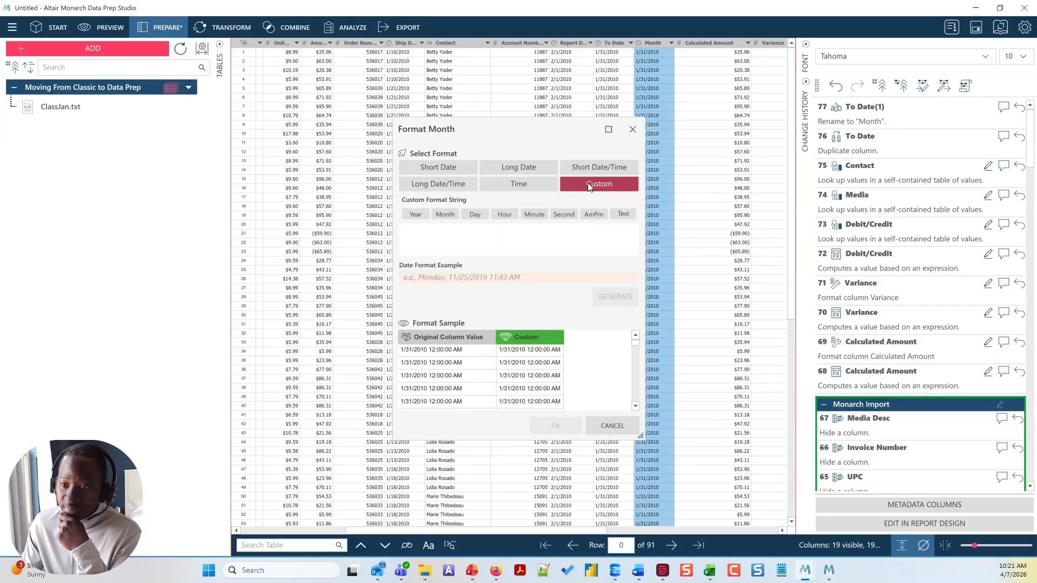
click(451, 219)
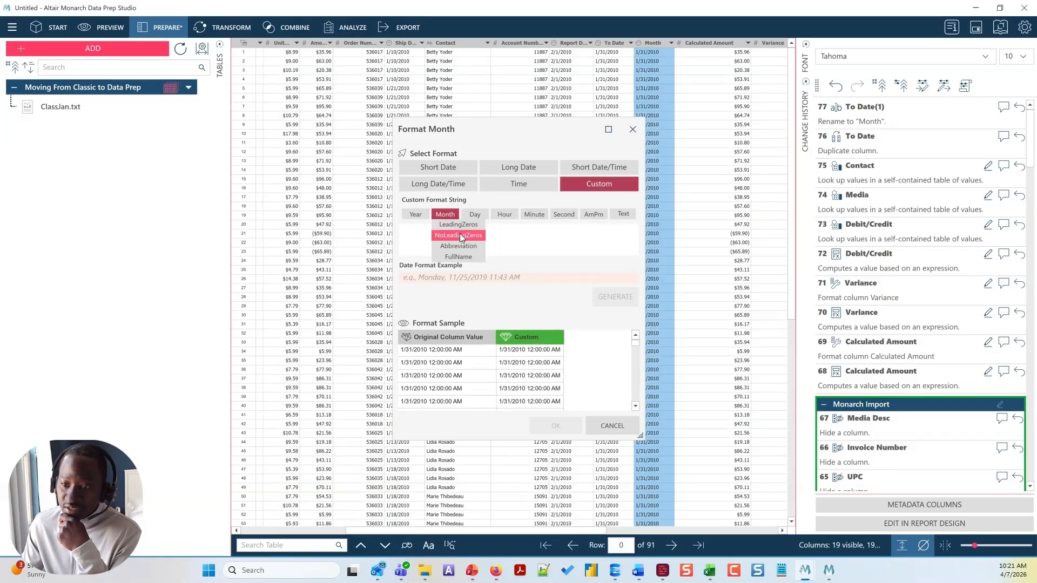
click(466, 247)
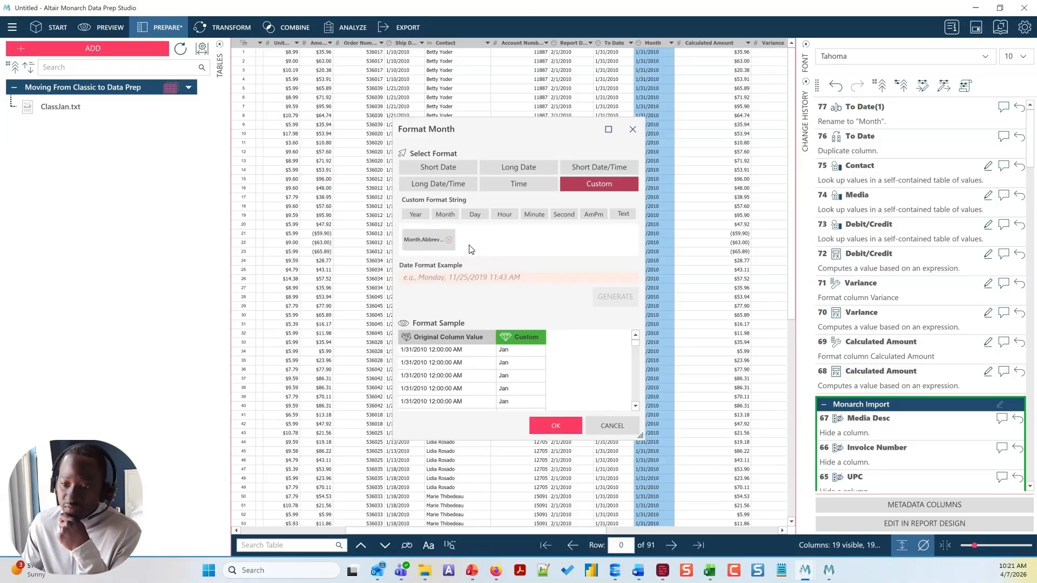
click(556, 426)
drag(654, 57, 652, 148)
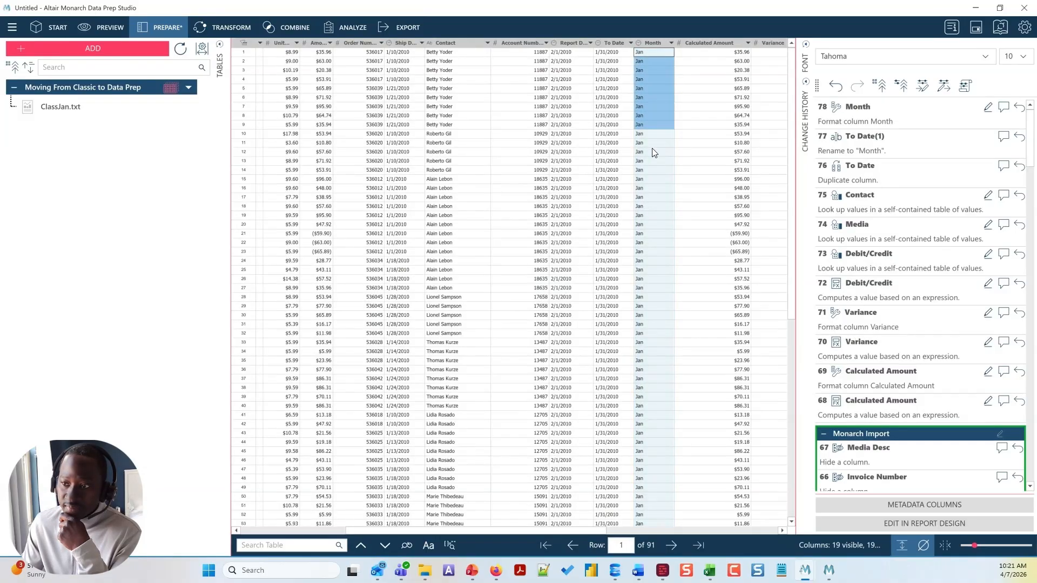
click(655, 163)
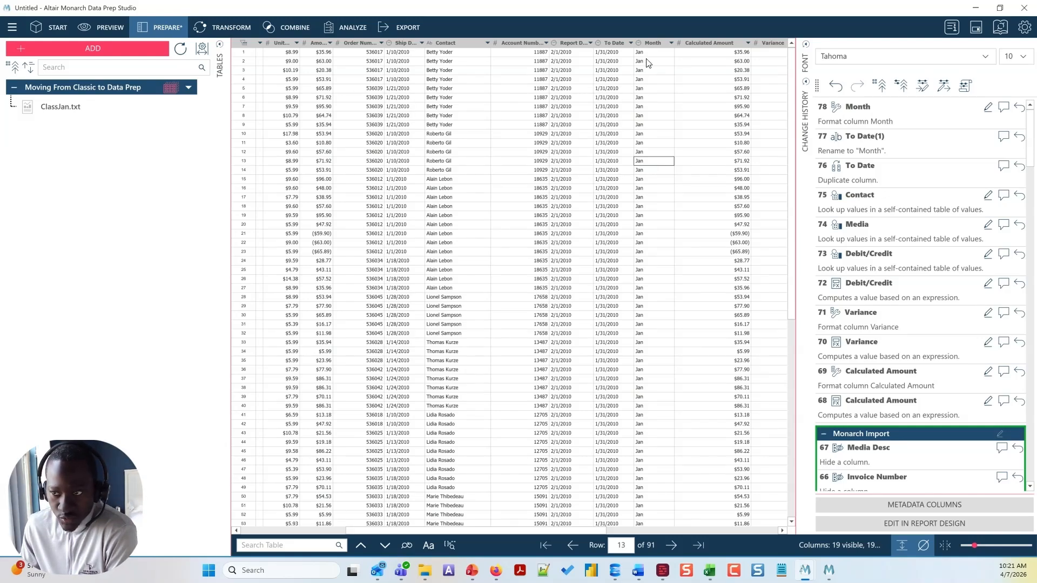
Step: Start a new summary of the prepared table in the Analyze view and name it Monthly Sales
click(342, 27)
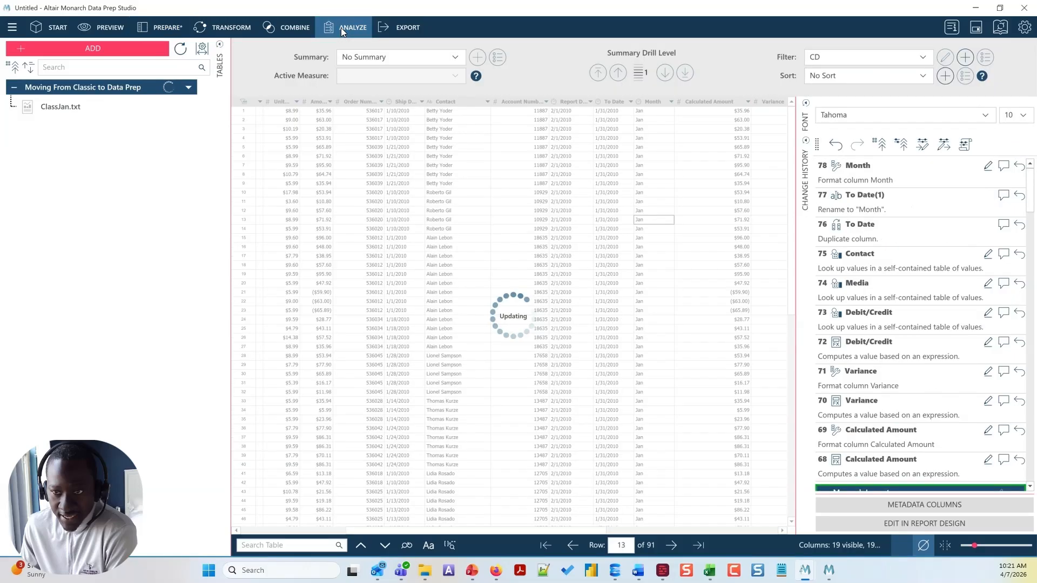
click(477, 58)
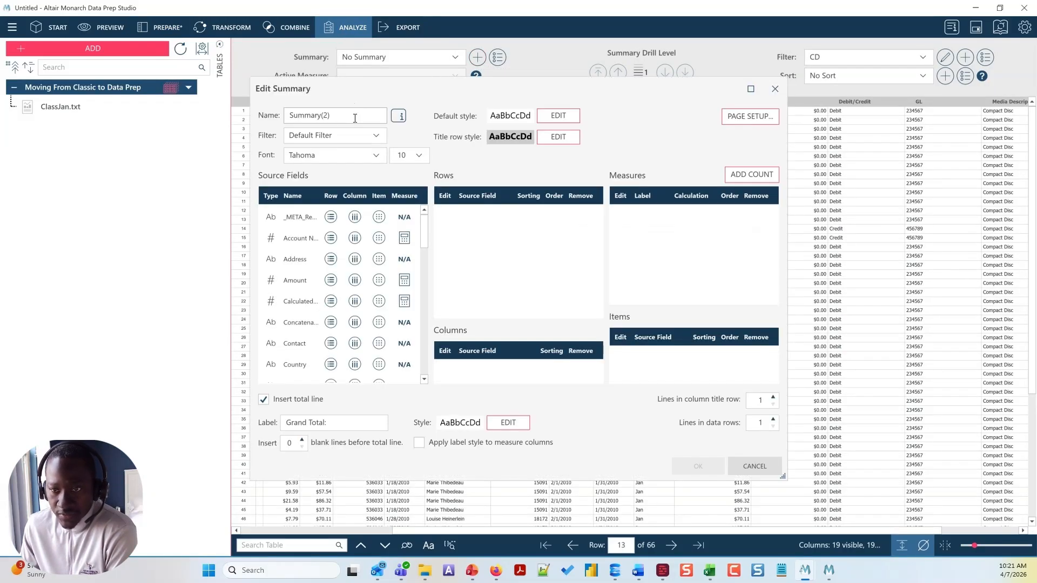
text(Month)
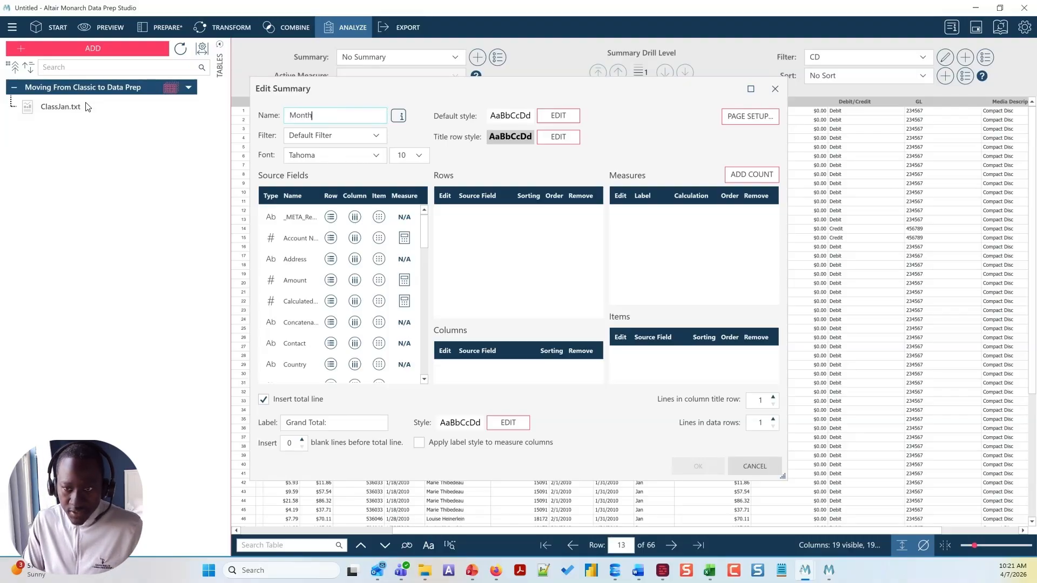
text(ly Sales)
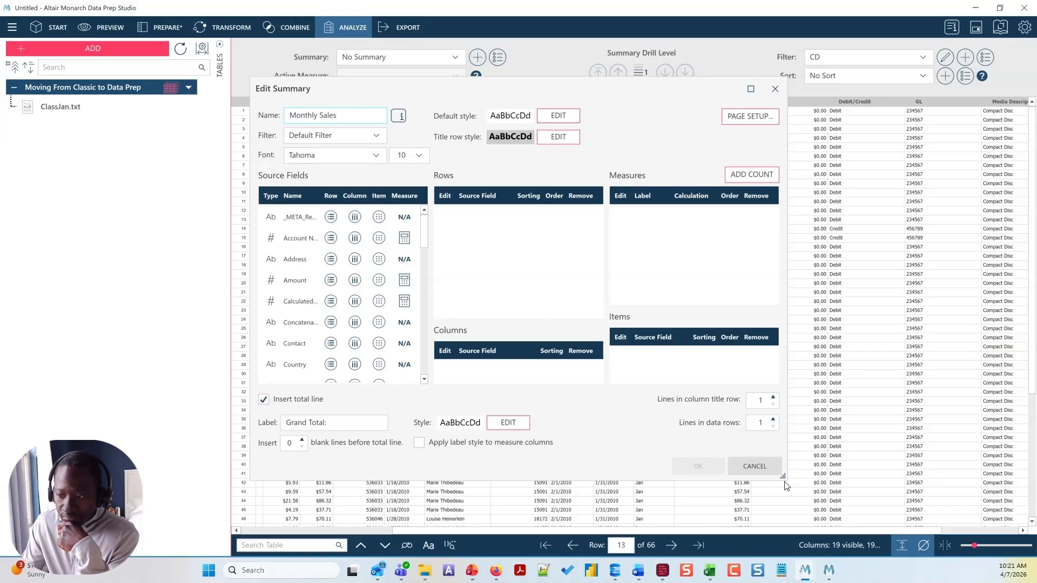
Step: Add Month, Media Description and Media, in that order, as row fields of the Monthly Sales summary
drag(783, 476, 879, 503)
scroll(432, 327, down, 4)
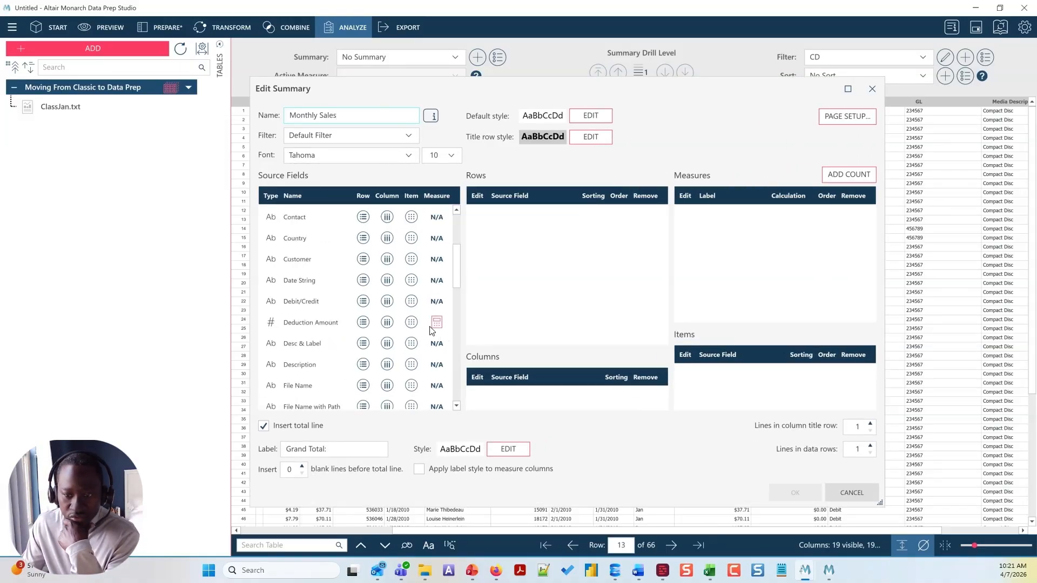
scroll(362, 313, down, 3)
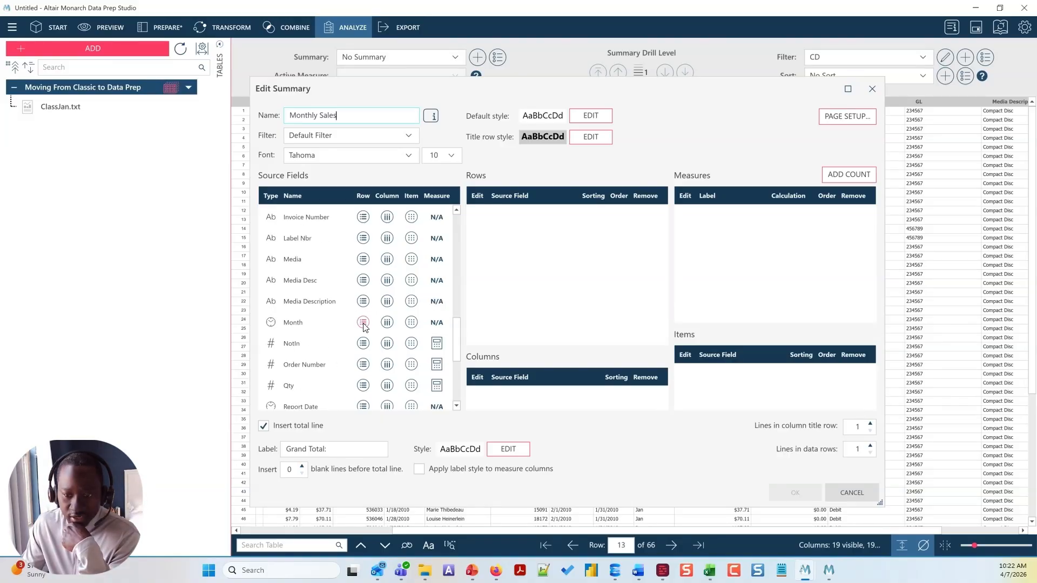
click(363, 323)
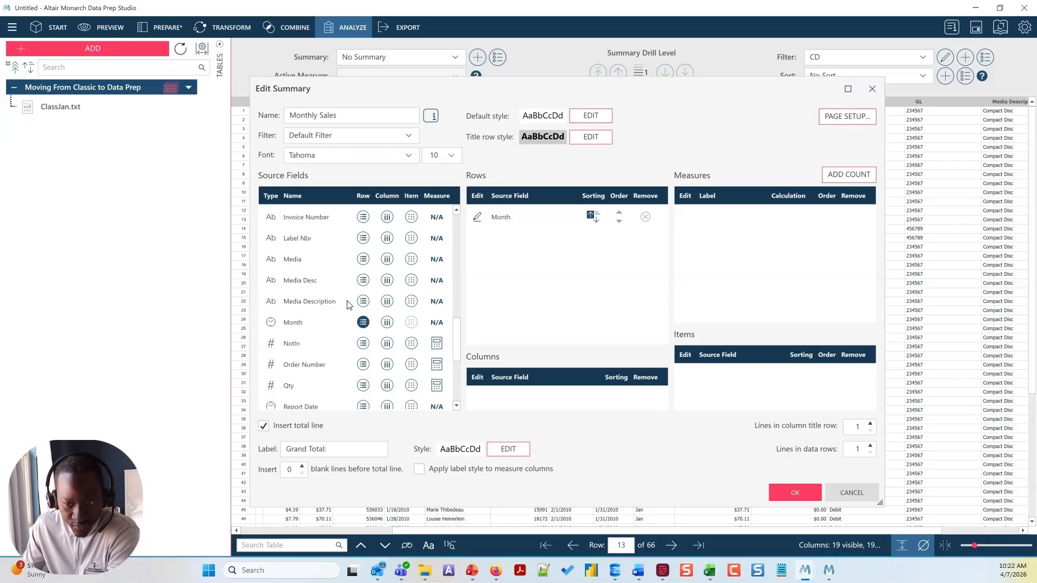
click(362, 301)
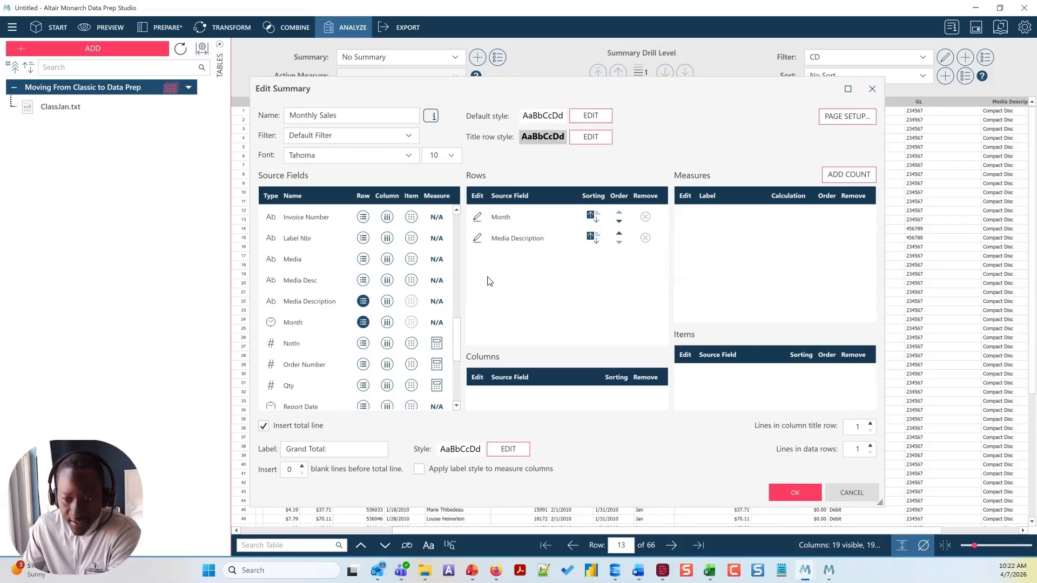
click(363, 259)
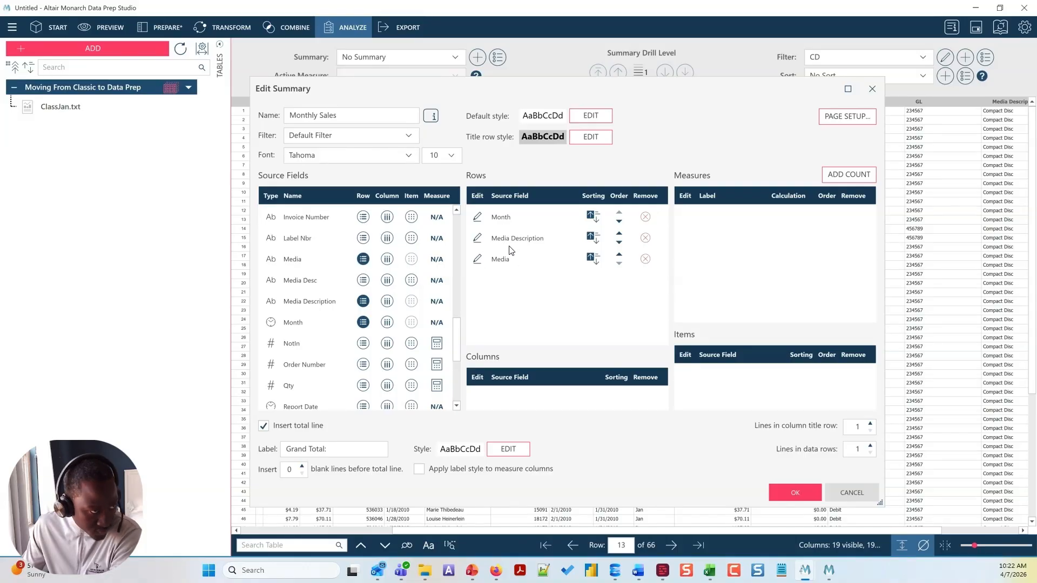
Step: Add Qty and Amount as measures of the summary, both calculated as Sum
scroll(412, 344, down, 1)
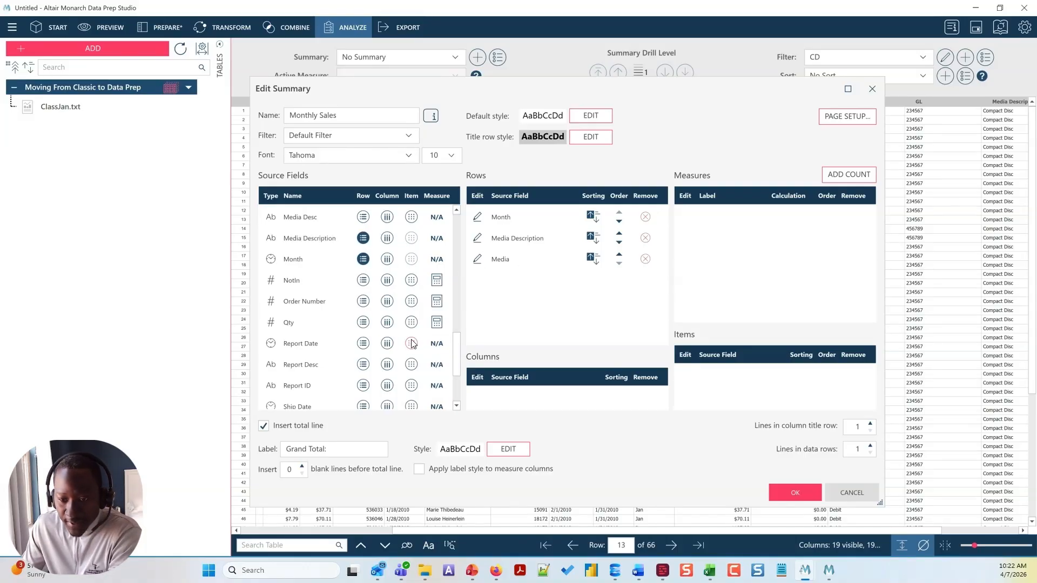
click(437, 323)
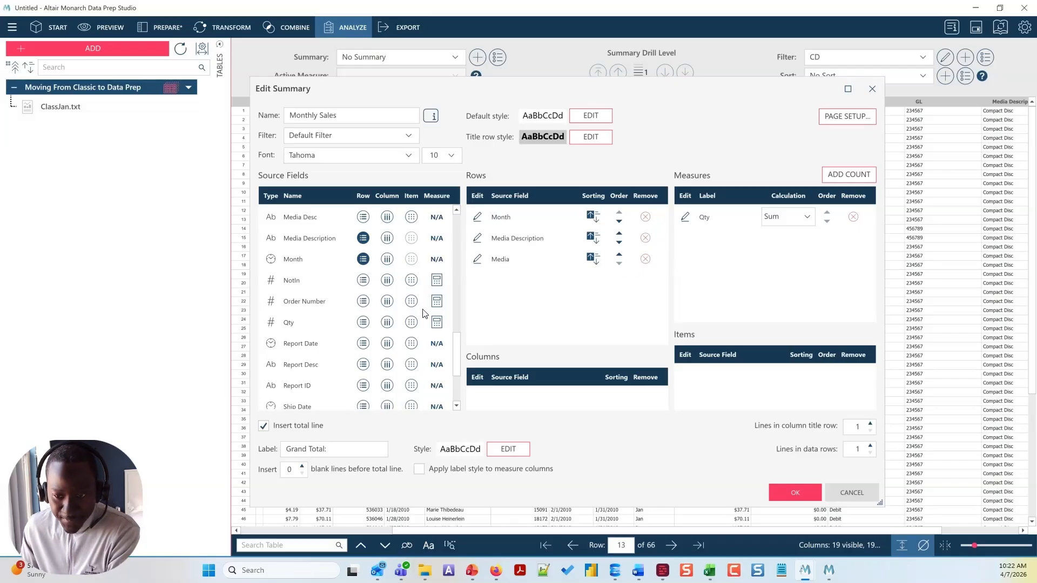
scroll(440, 308, up, 5)
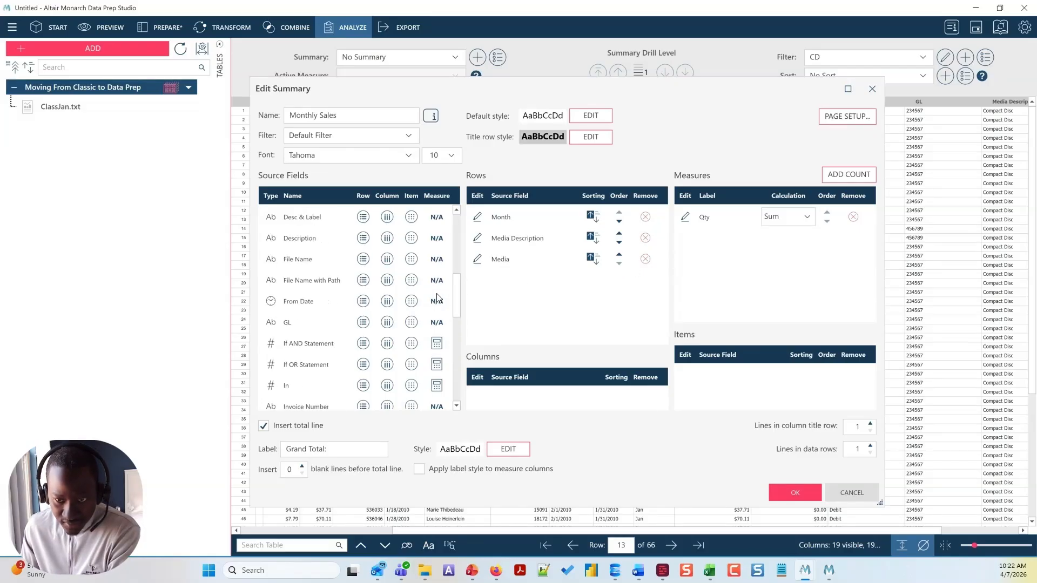
scroll(348, 241, up, 3)
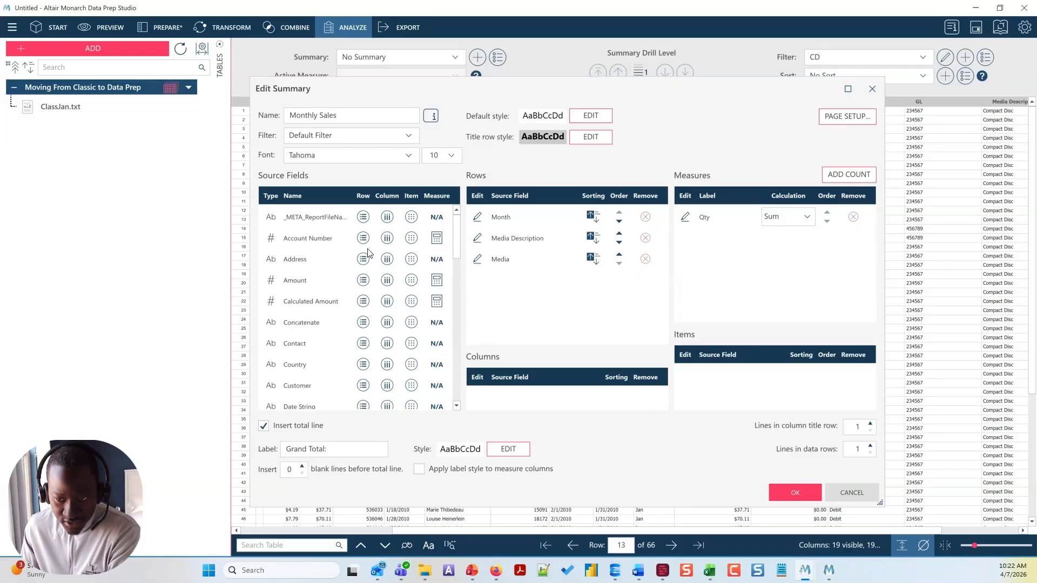
scroll(394, 281, up, 3)
click(437, 280)
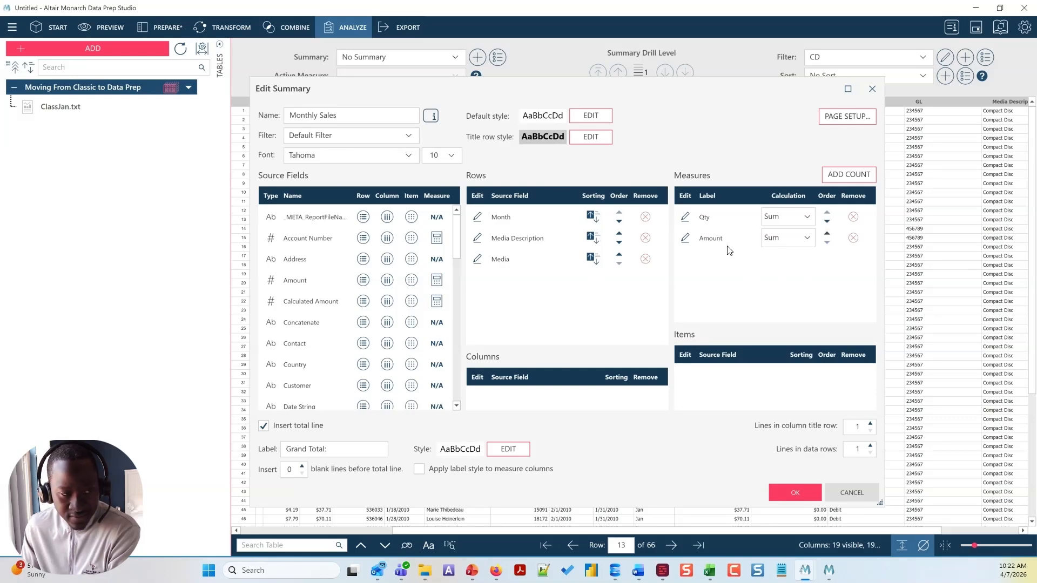
Step: Add Amount a second time as a measure calculated as Avg and create the summary
click(437, 282)
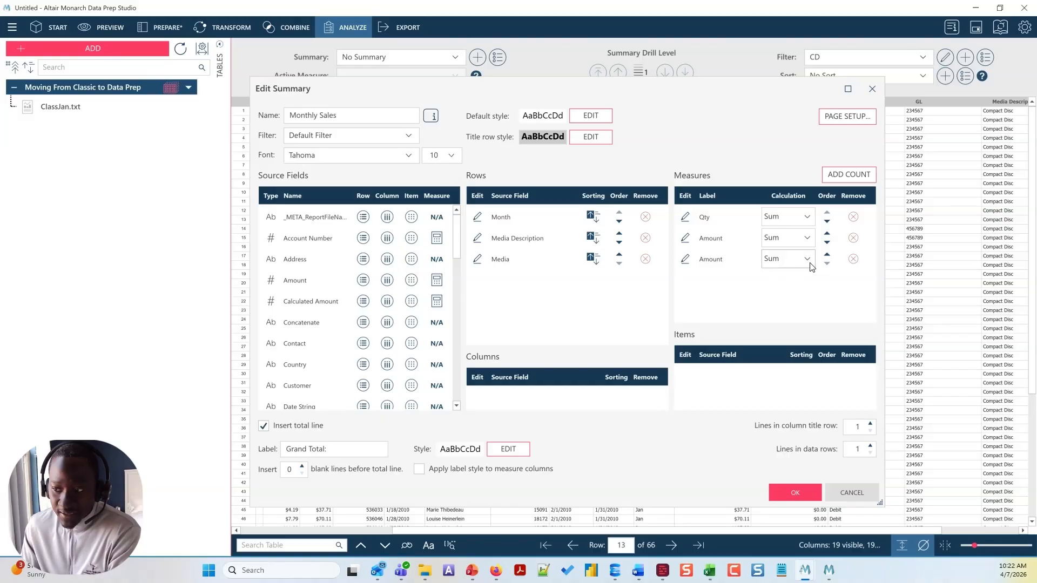
click(808, 261)
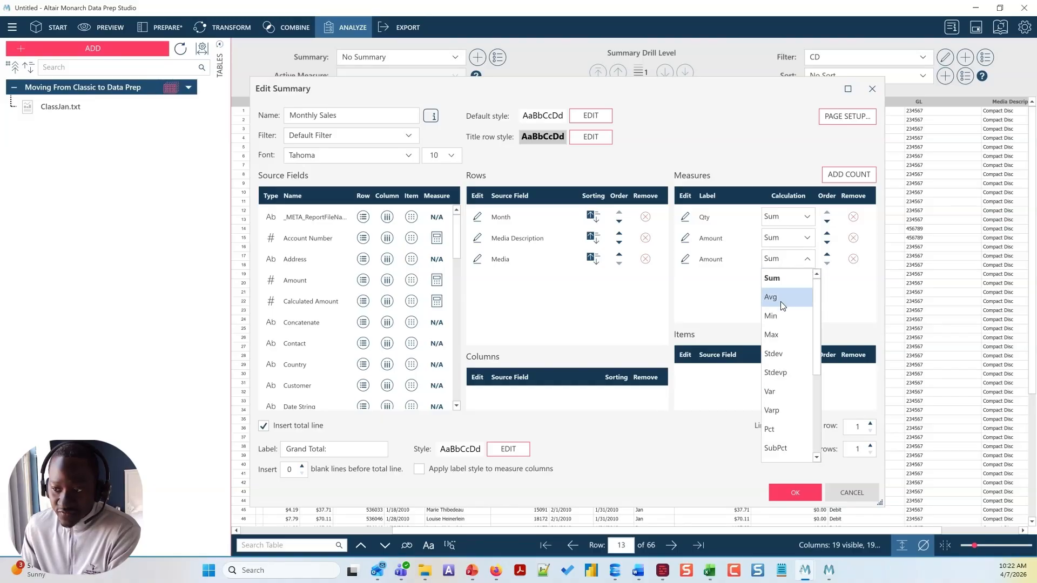
click(780, 302)
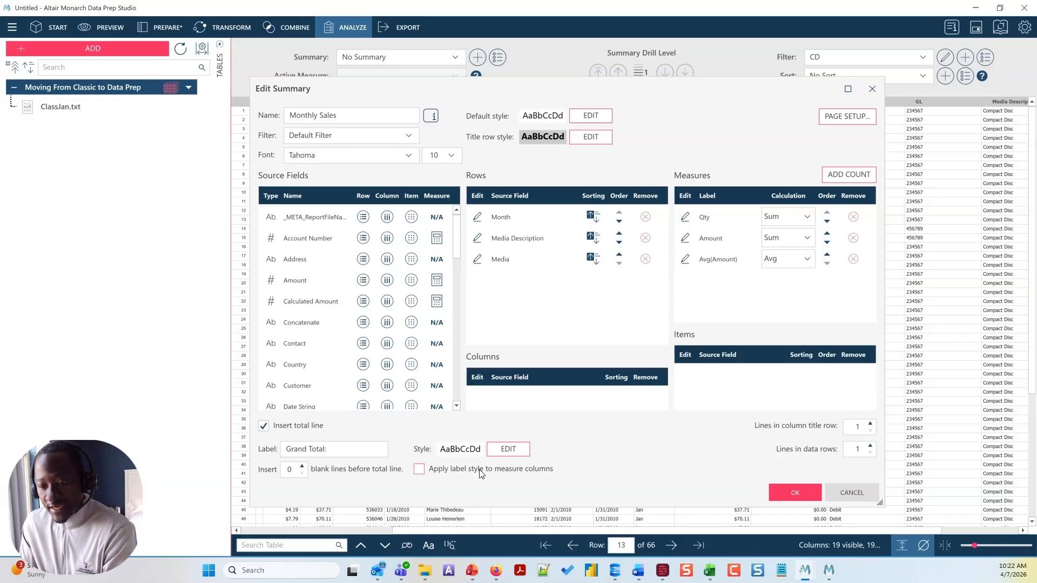
click(795, 493)
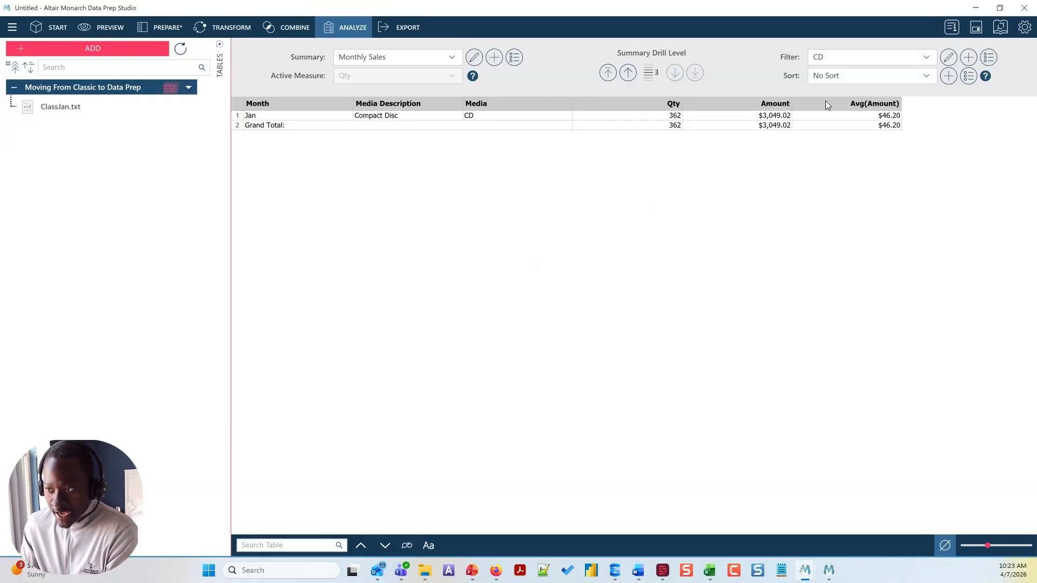
Step: Set the summary's filter to No Filter so that all media types are included
click(838, 64)
scroll(845, 90, up, 3)
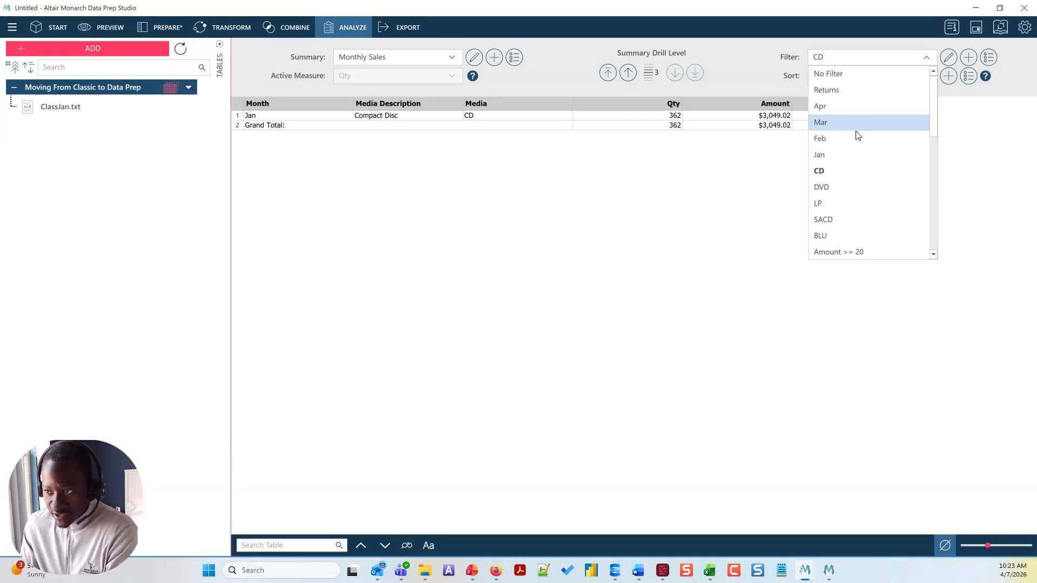
click(822, 74)
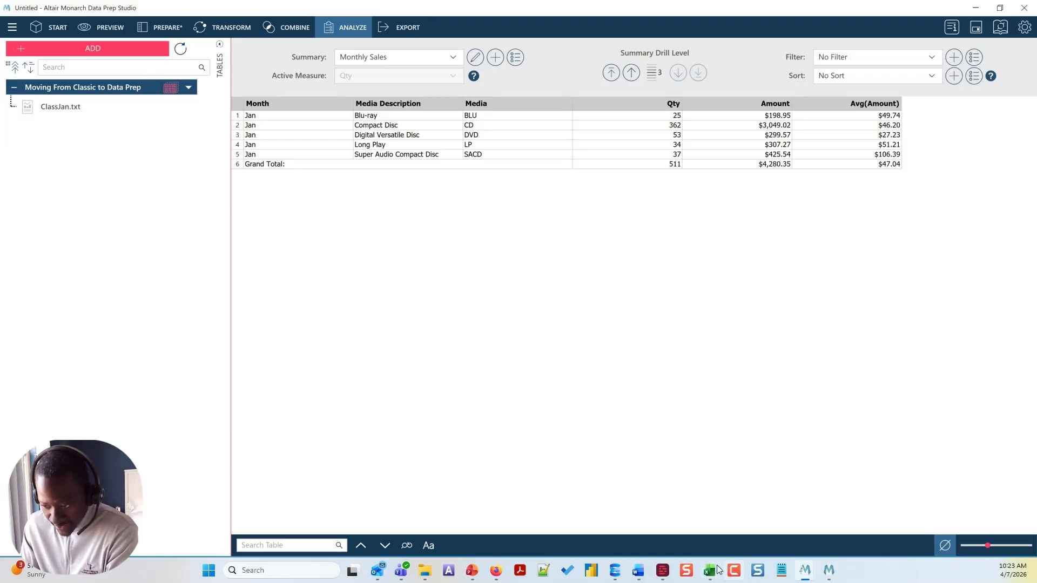
Step: Switch to the Excel workbook, compare its Jan pivot row with the Monthly Sales summary, and return to Altair Monarch Data Prep Studio
mouse_move(709, 571)
click(708, 515)
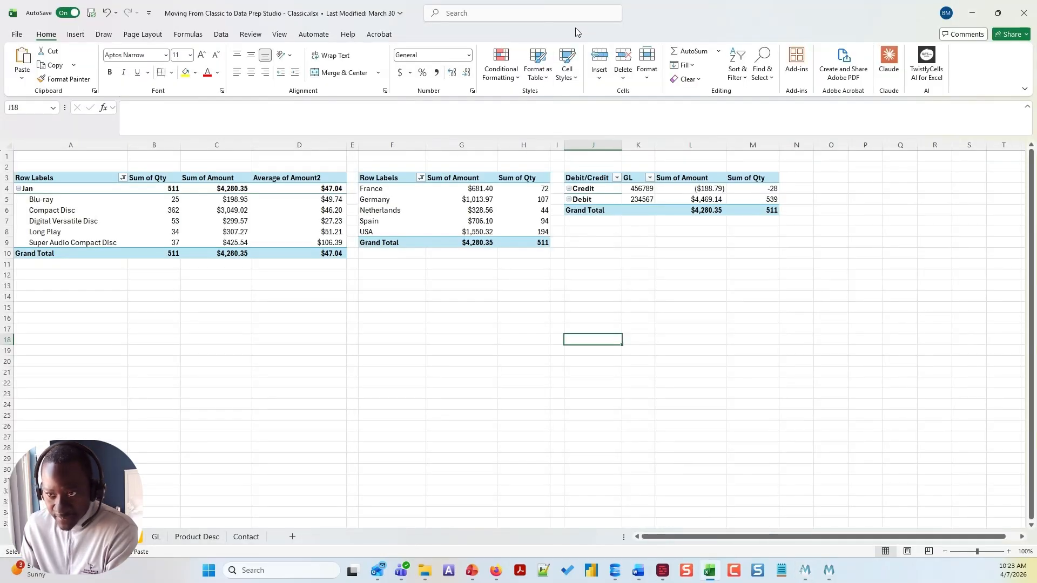
drag(678, 15, 486, 198)
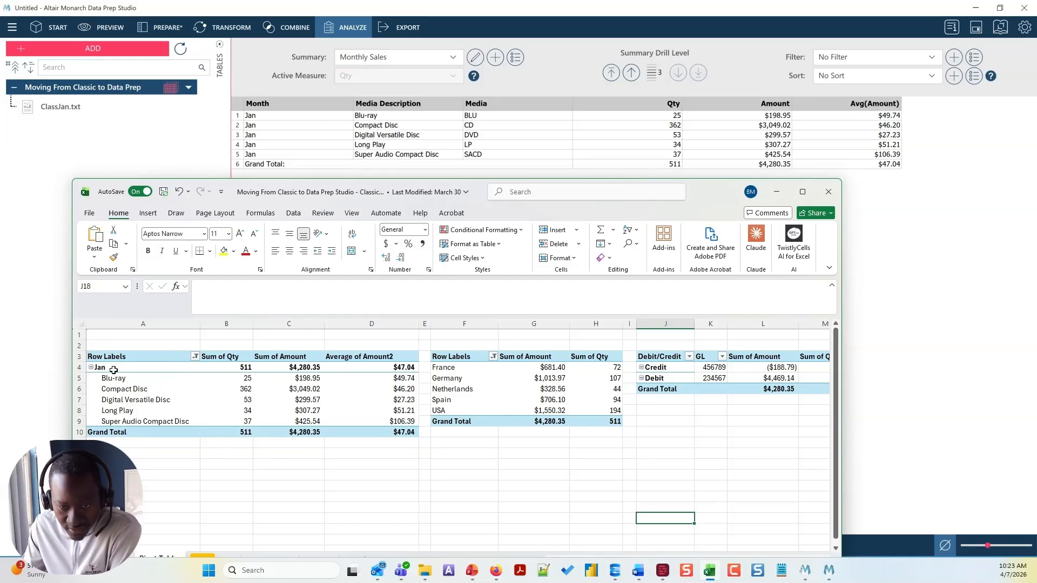
drag(114, 370, 388, 371)
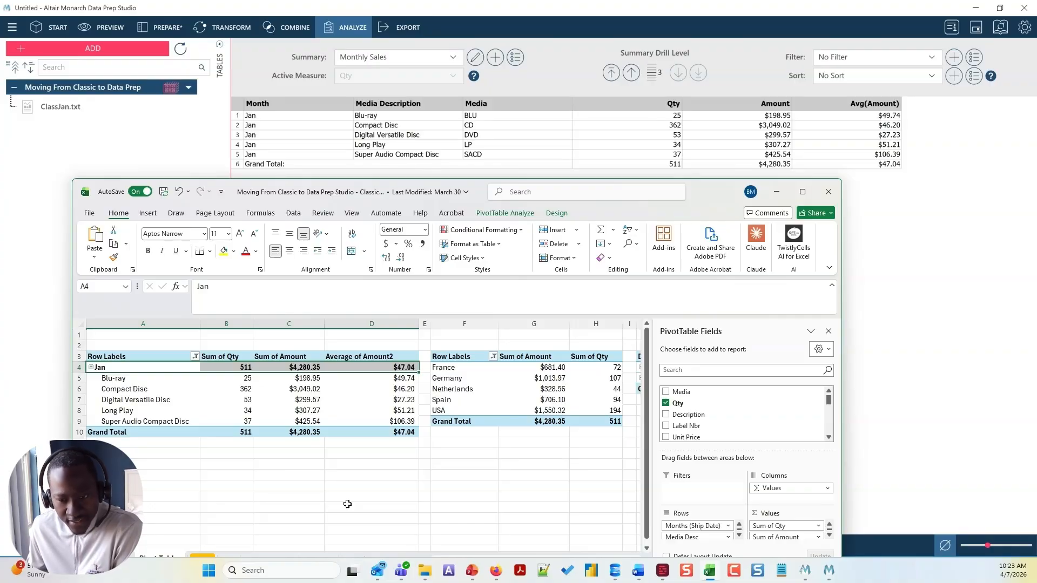
click(453, 132)
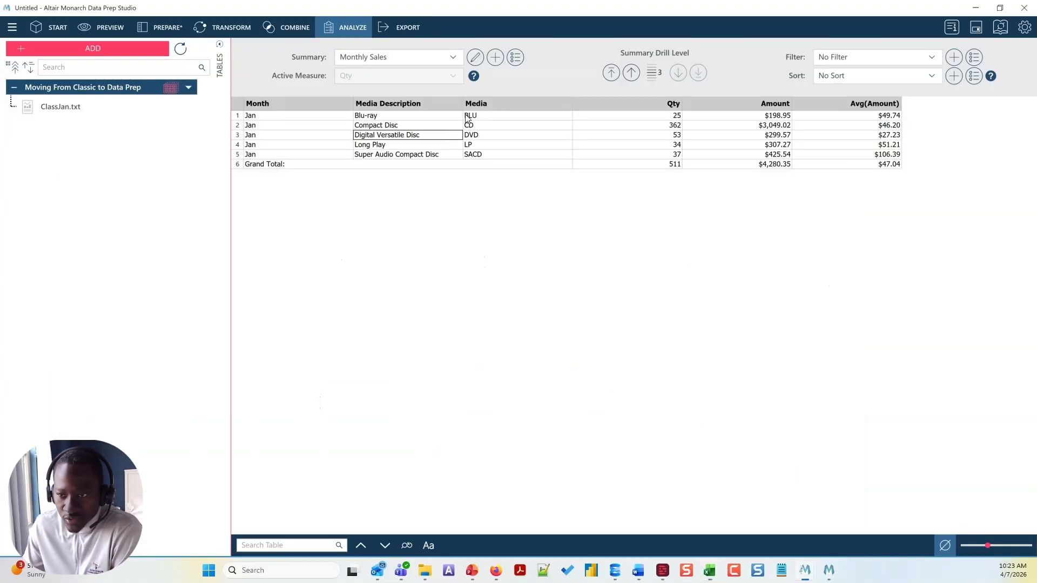
Step: Edit the Monthly Sales summary so a subtotal line is inserted after each change of the Month value
click(476, 59)
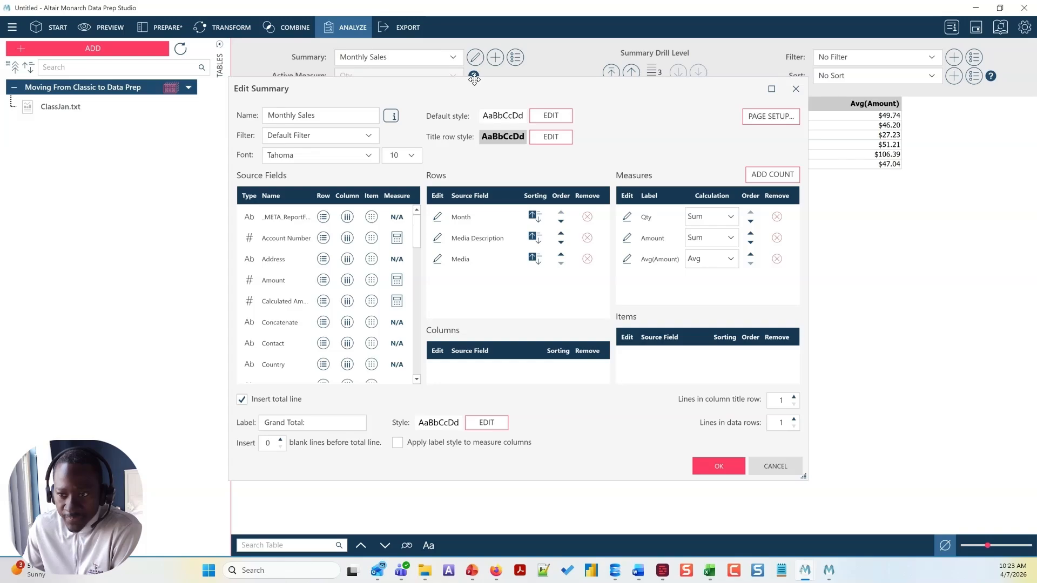
click(438, 219)
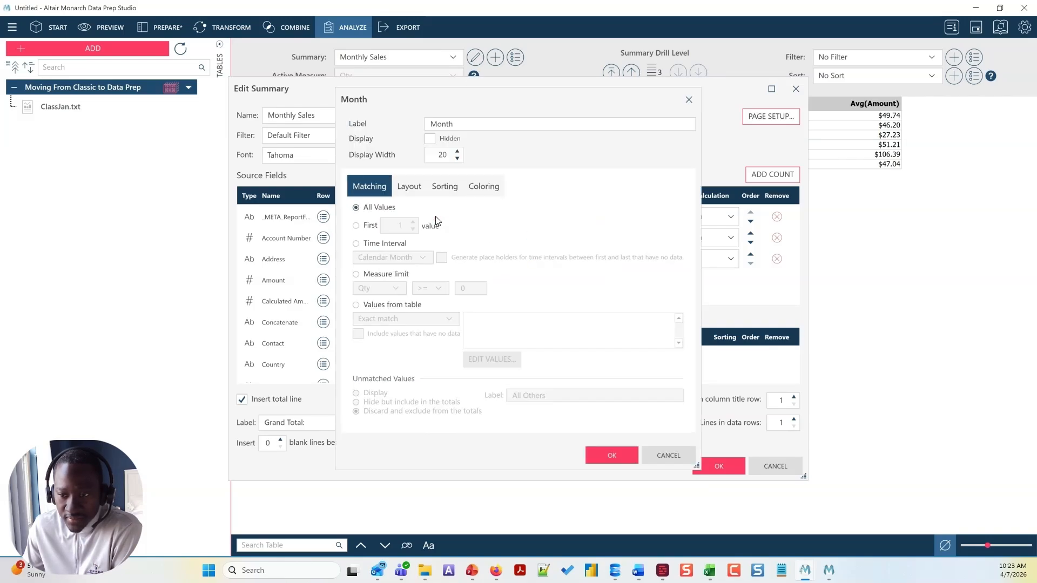
click(415, 191)
click(398, 340)
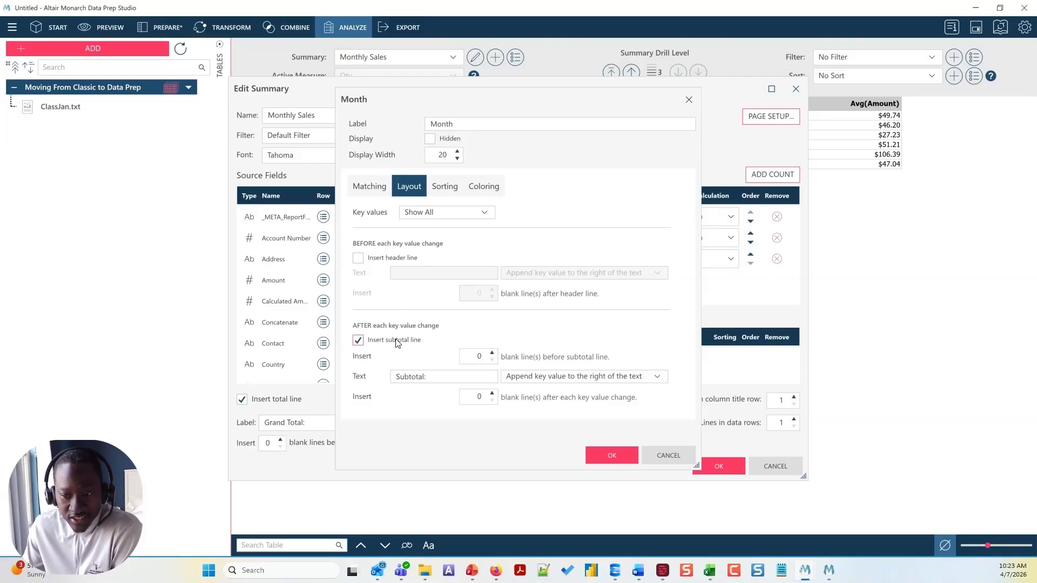
click(611, 454)
click(714, 464)
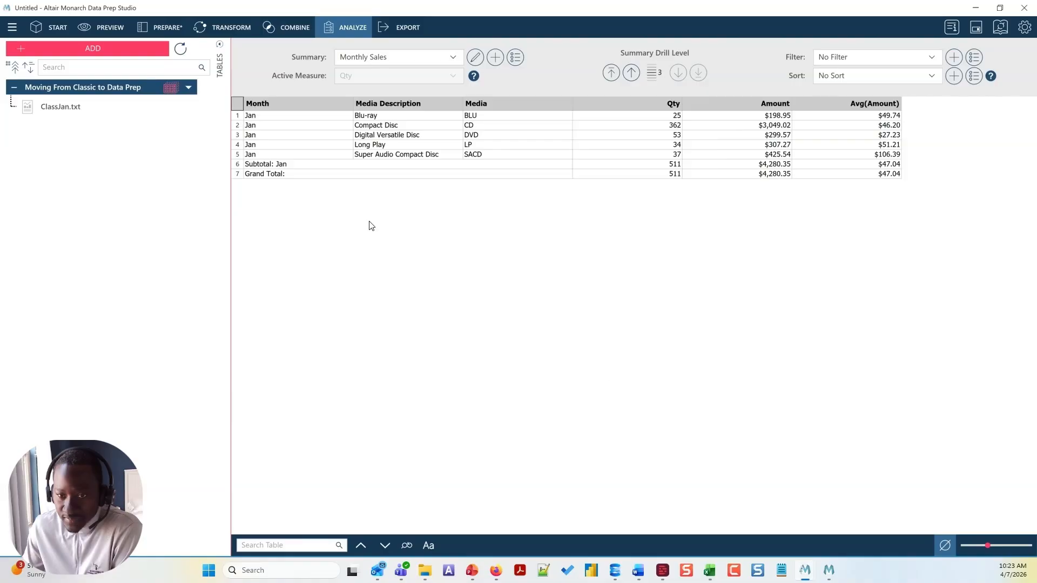
Step: Inspect the Jan subtotal row and the Month field's layout settings in the Monthly Sales summary, closing the settings without saving
click(237, 164)
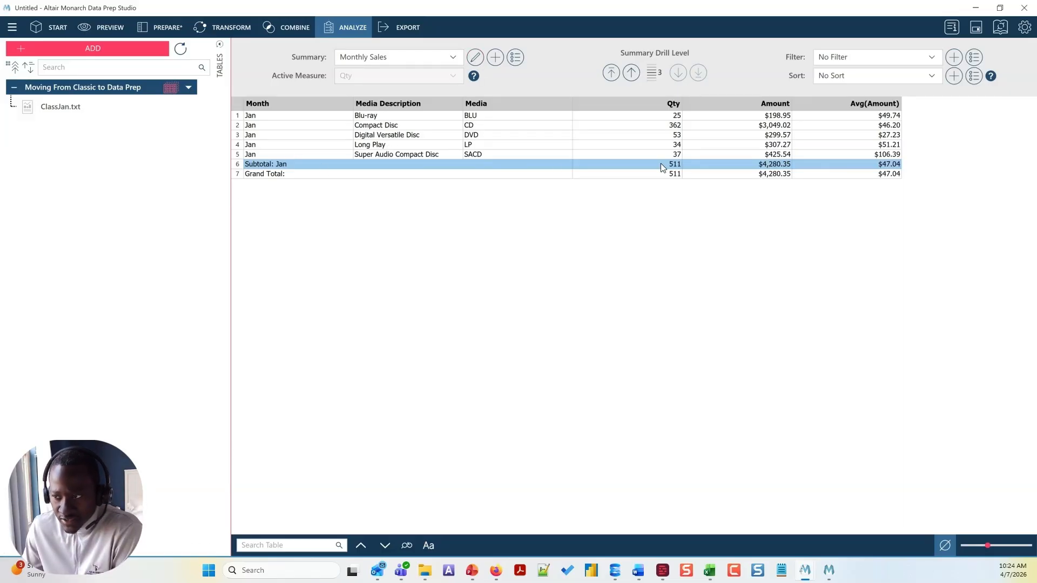
click(473, 60)
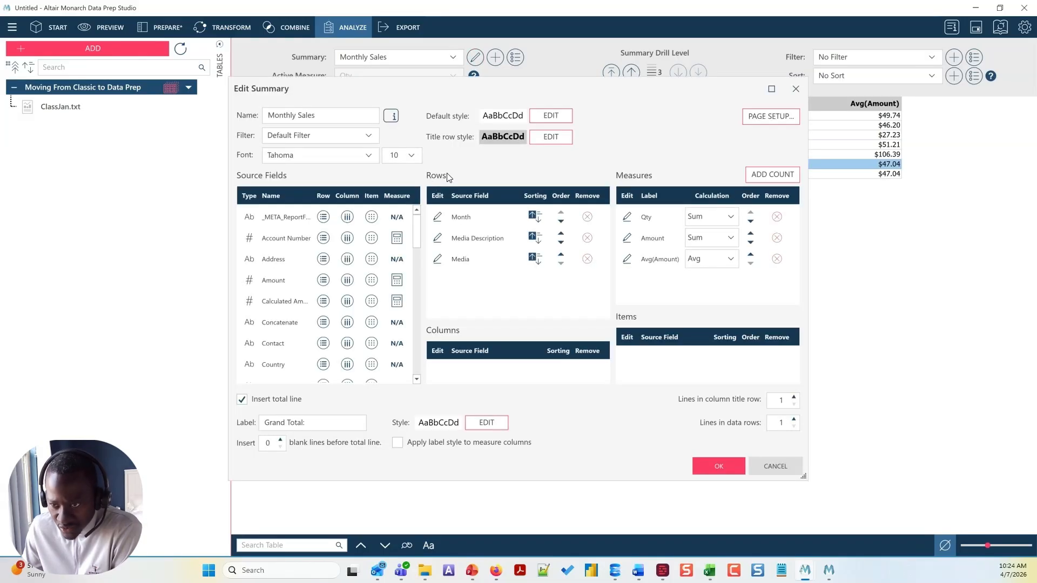
click(438, 217)
click(408, 186)
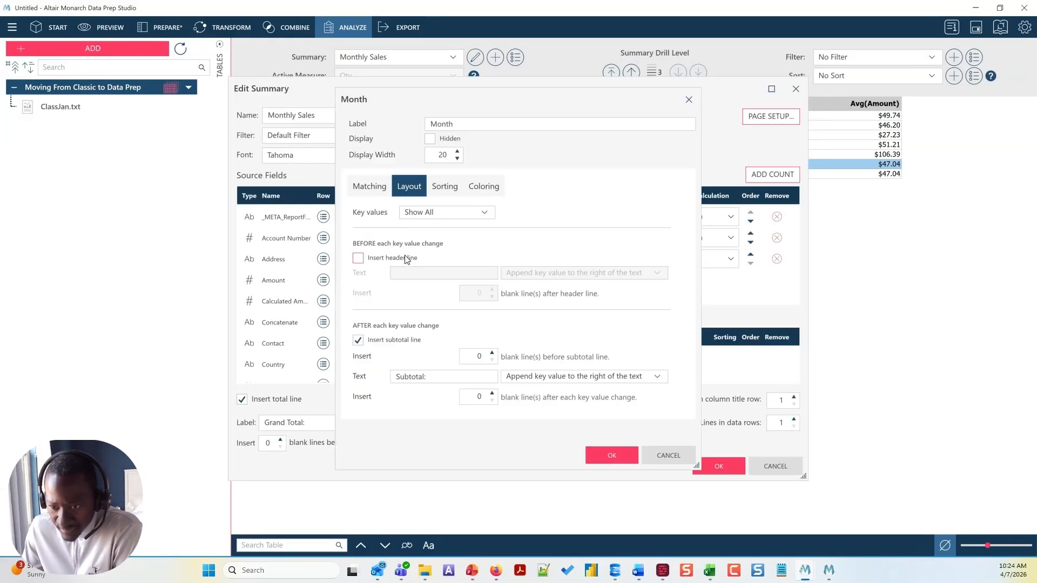
click(665, 456)
click(765, 466)
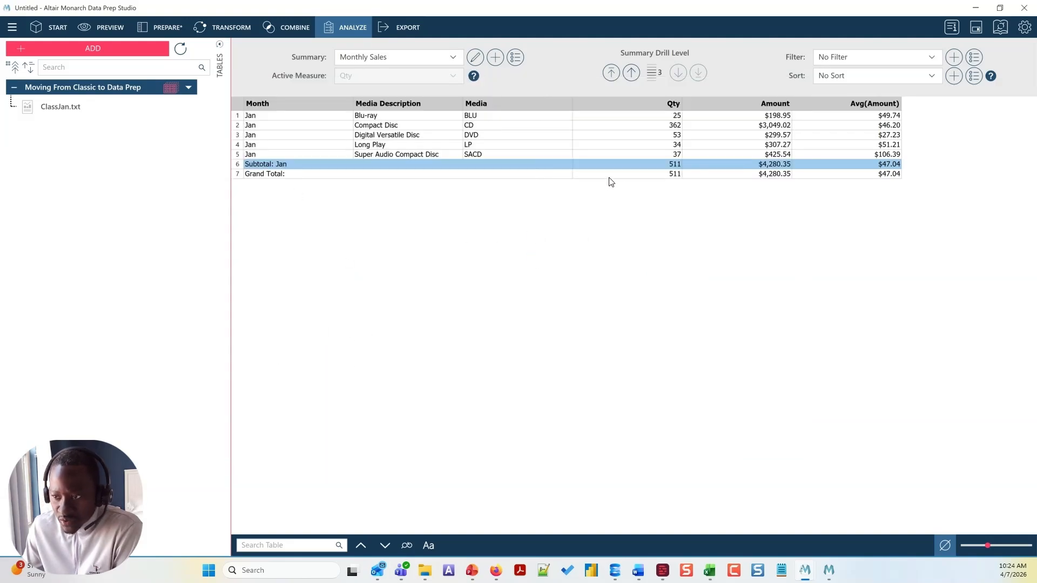
click(423, 162)
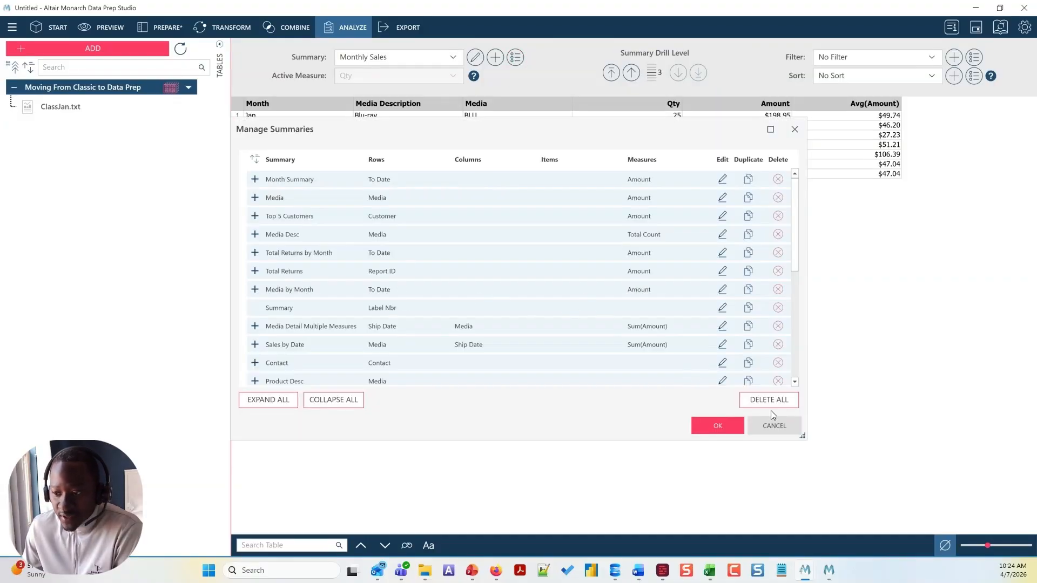
Step: Duplicate the Monthly Sales summary from the list of managed summaries and rename the copy Country
drag(803, 436, 937, 502)
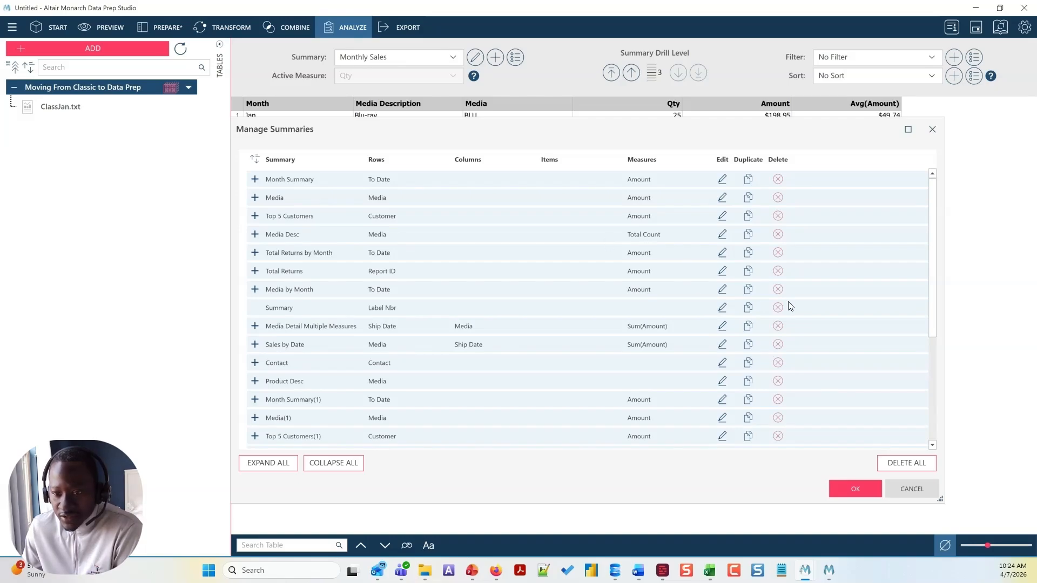
scroll(909, 367, down, 5)
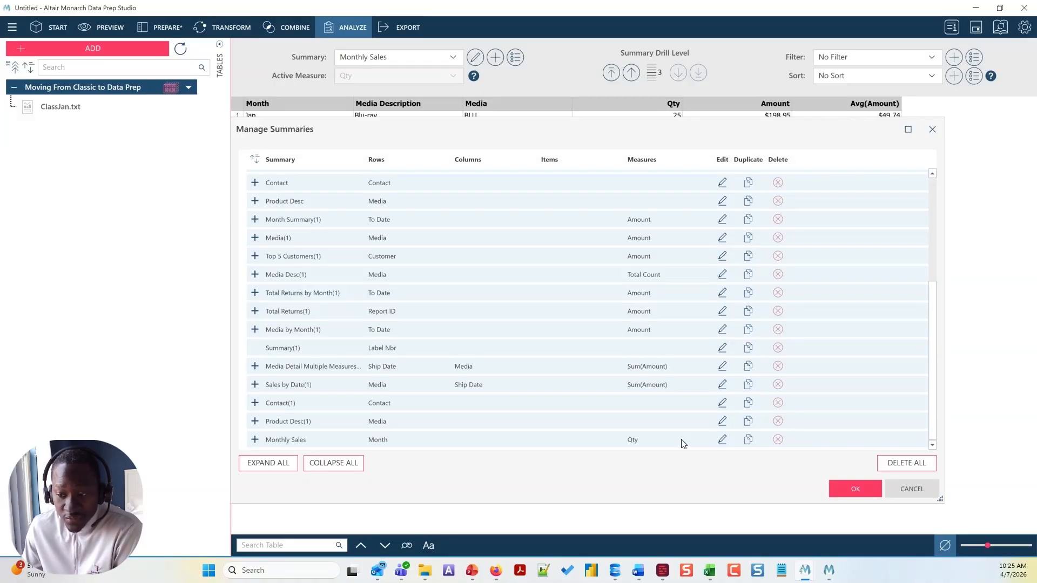
click(749, 440)
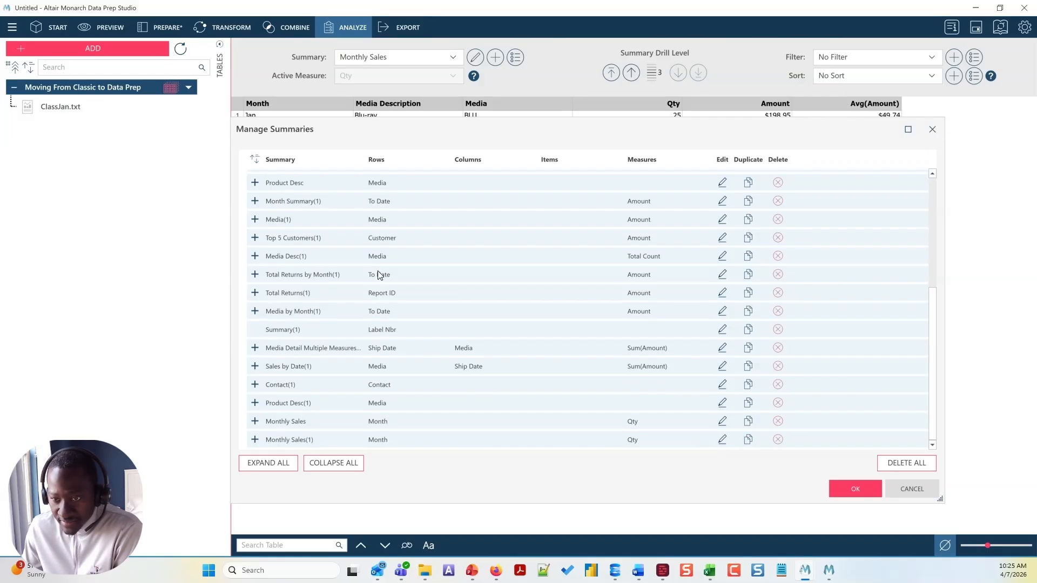
click(722, 440)
triple_click(399, 149)
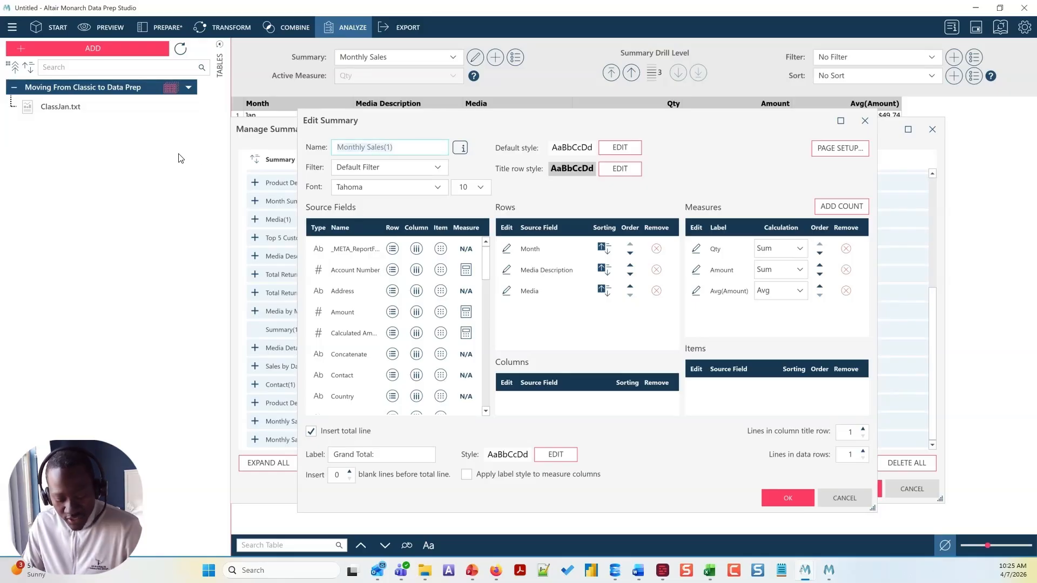
text(Config)
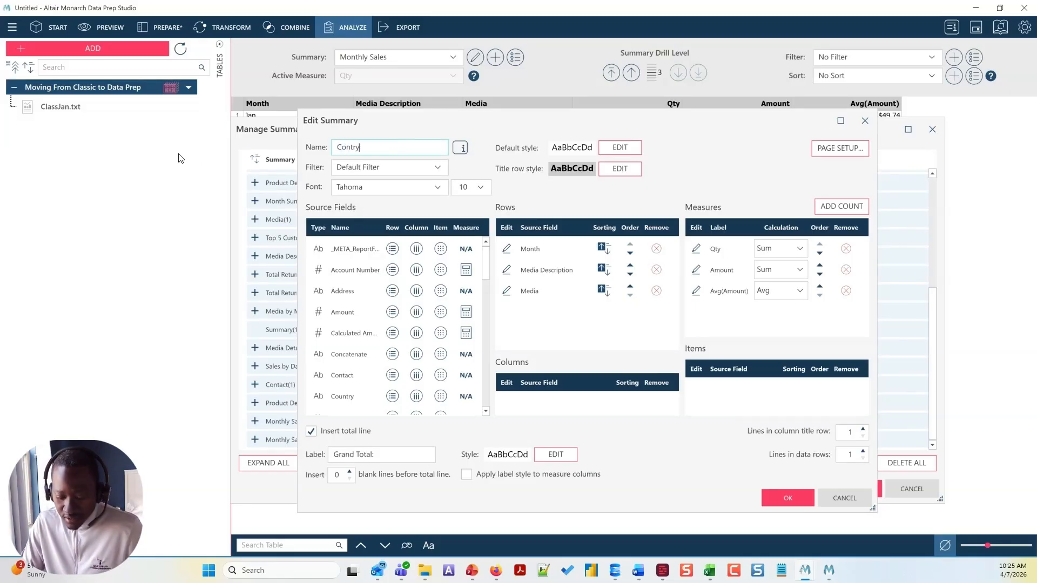
key(BackSpace)
key(BackSpace)
key(BackSpace)
text(untry)
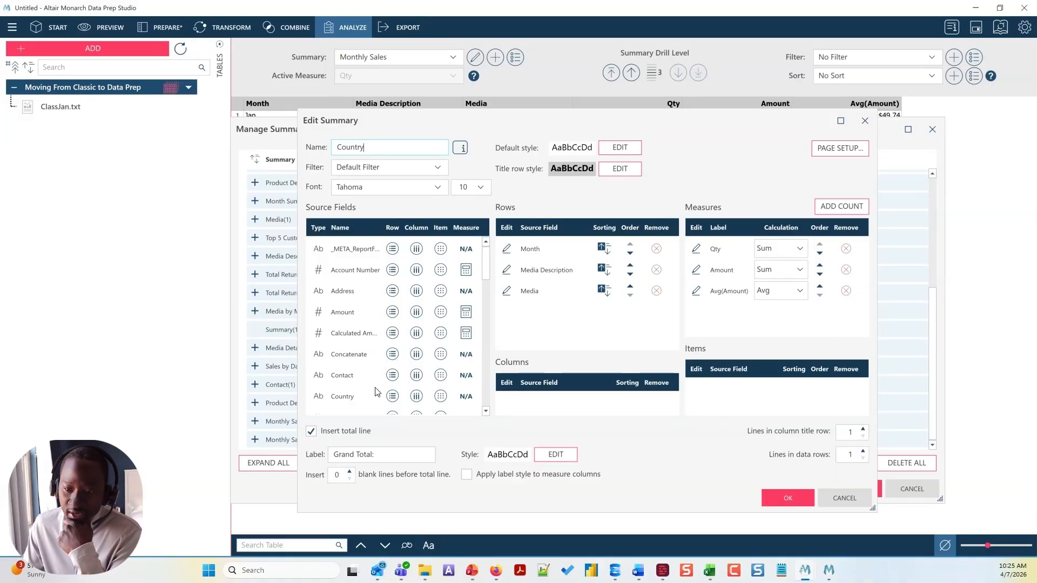
Step: Make Country the only row field of the Country summary by adding it and removing Month, Media Description and Media
click(393, 397)
click(657, 249)
click(656, 249)
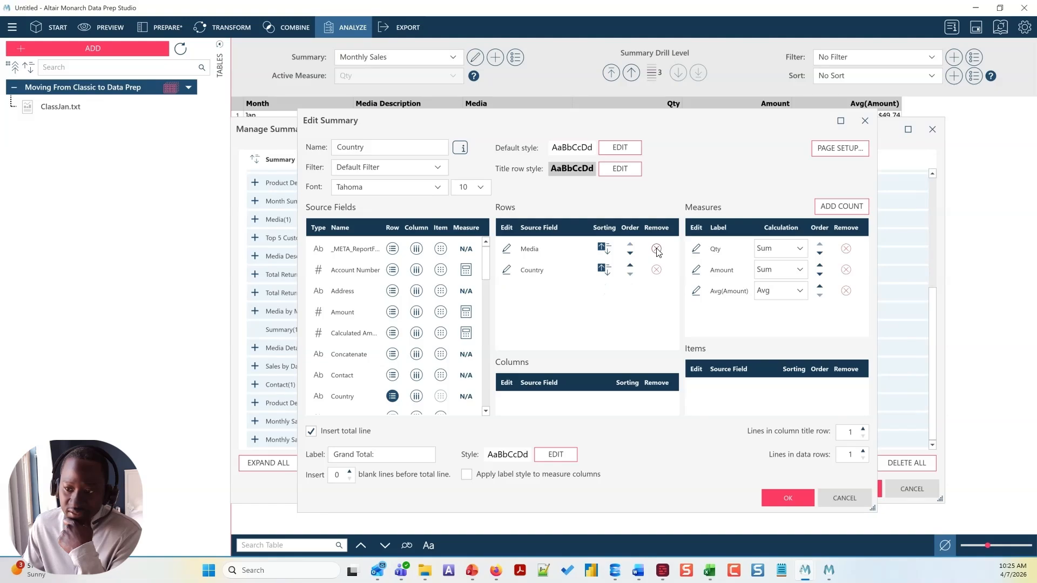
click(657, 249)
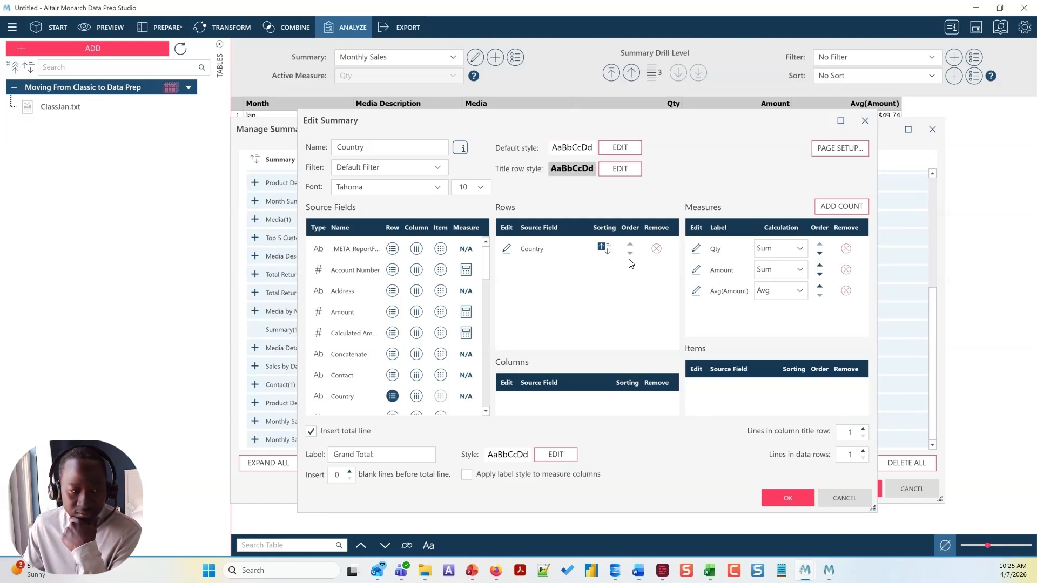
click(783, 497)
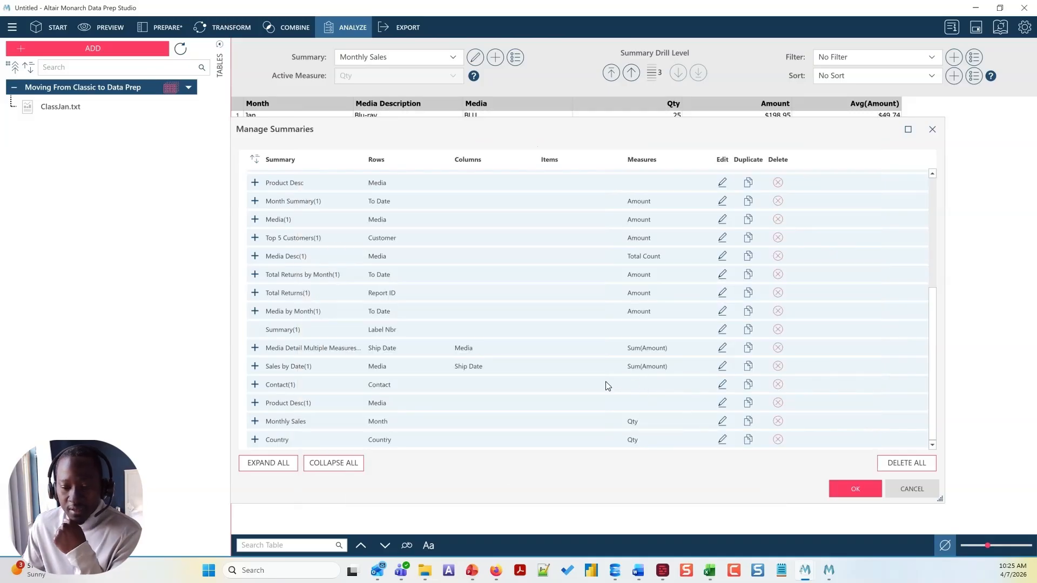
Step: Duplicate the Country summary and rename the copy GL
click(748, 440)
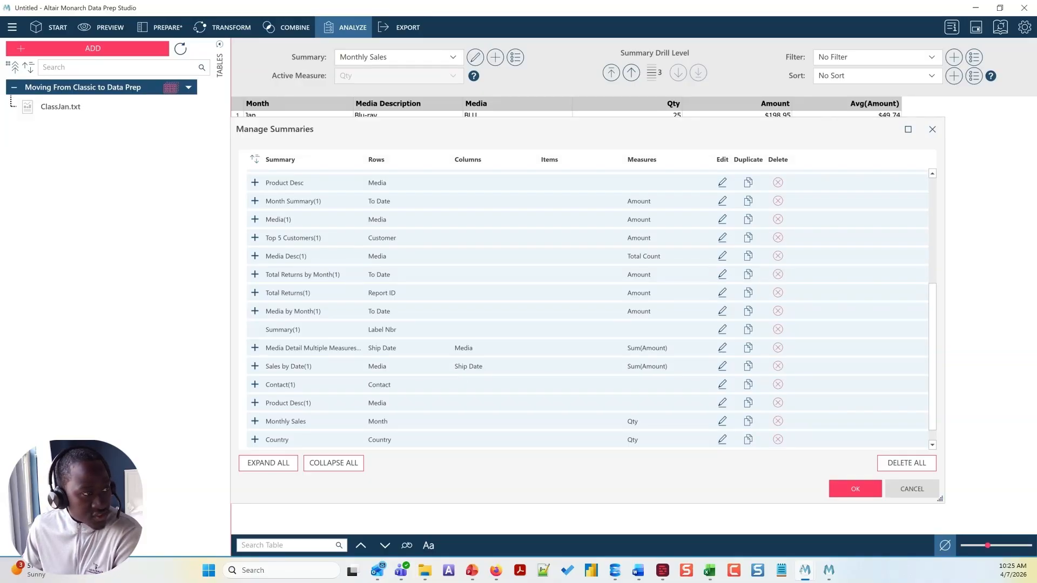
scroll(590, 422, down, 1)
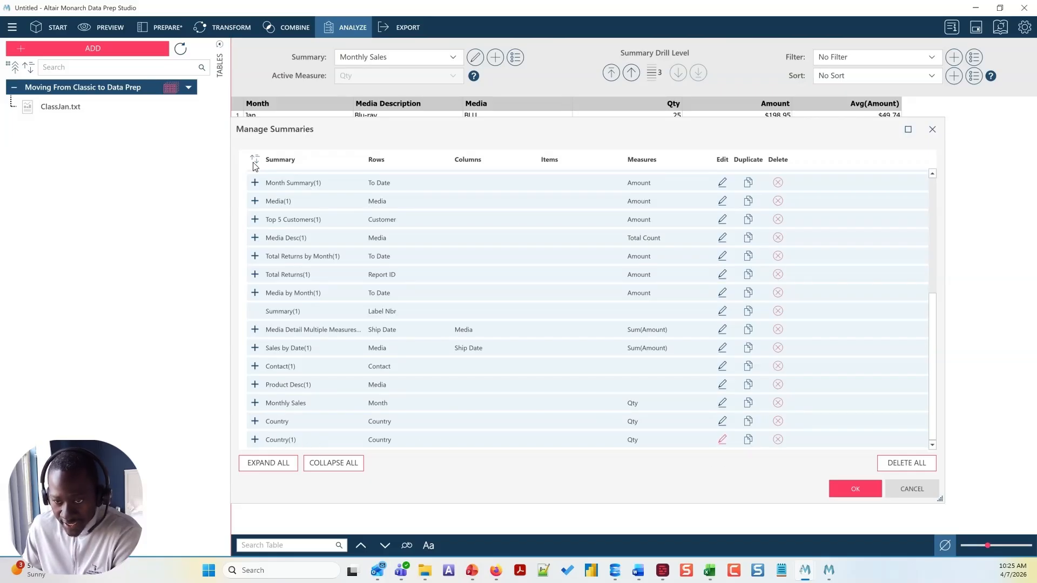
drag(393, 150, 170, 136)
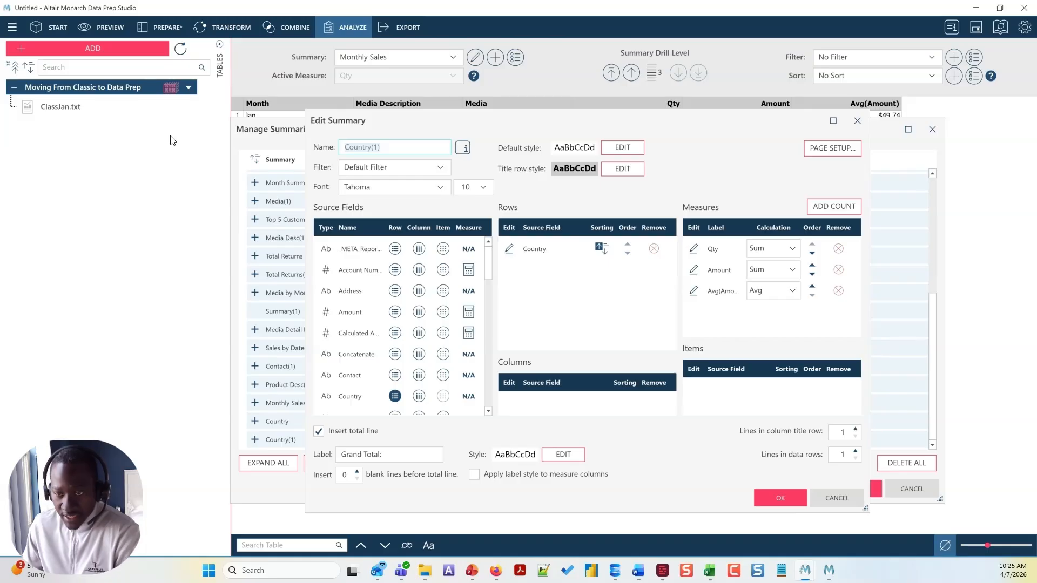
text(GL)
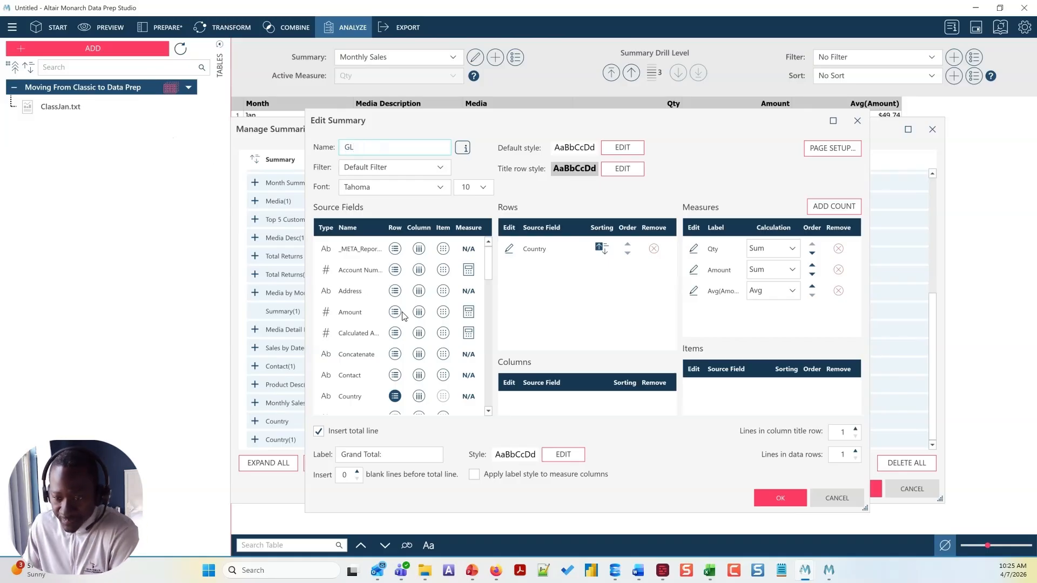
Step: Replace the Country row field with GL in the GL summary and save the managed summaries
click(654, 249)
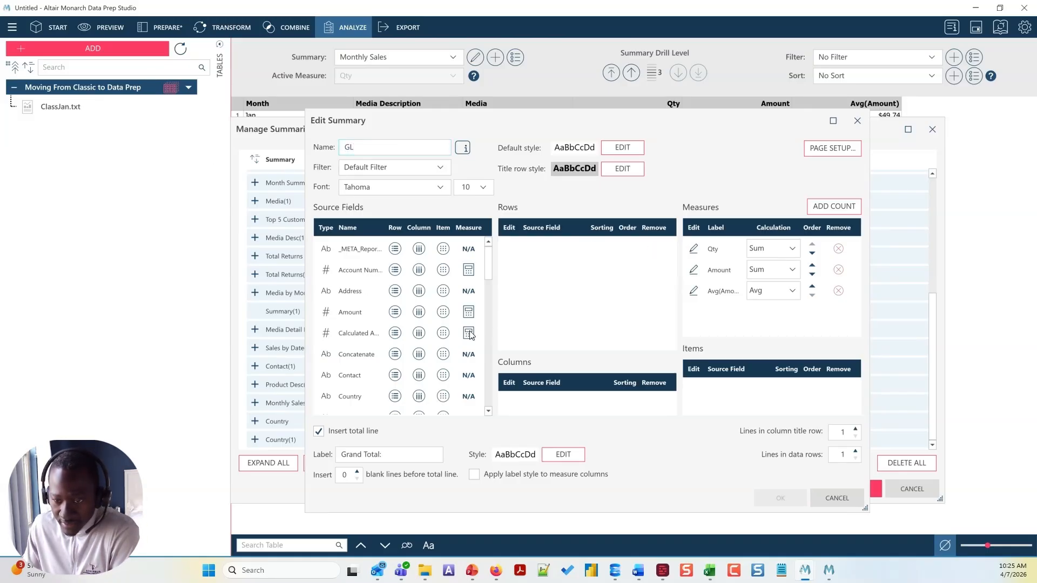
scroll(469, 335, down, 4)
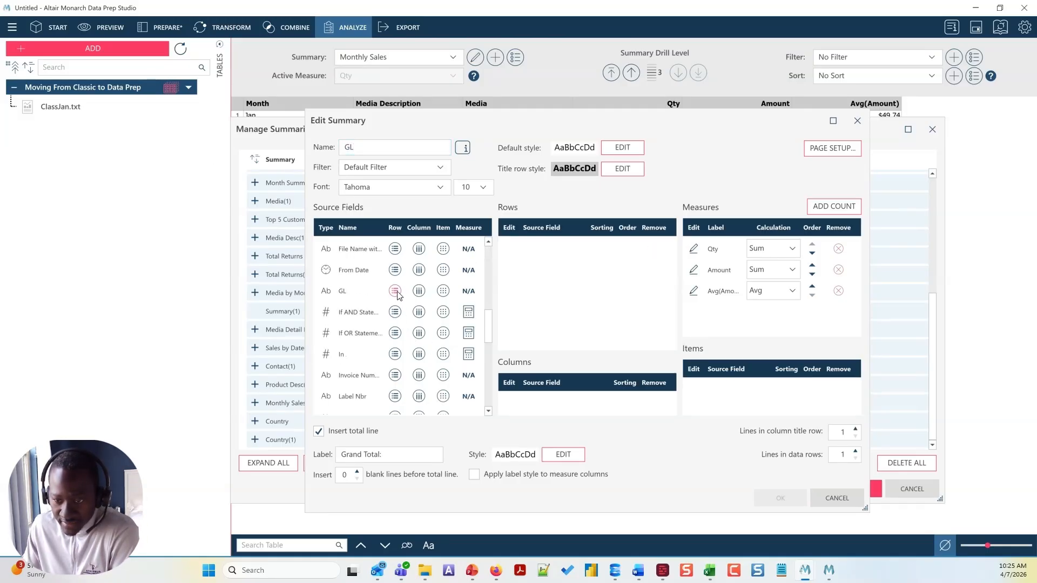
click(396, 291)
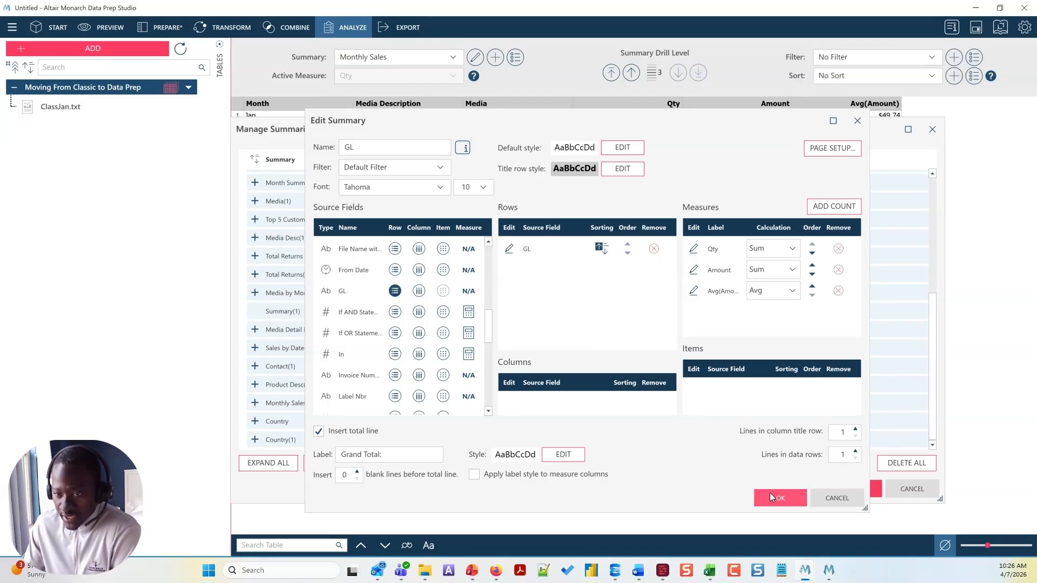
click(771, 494)
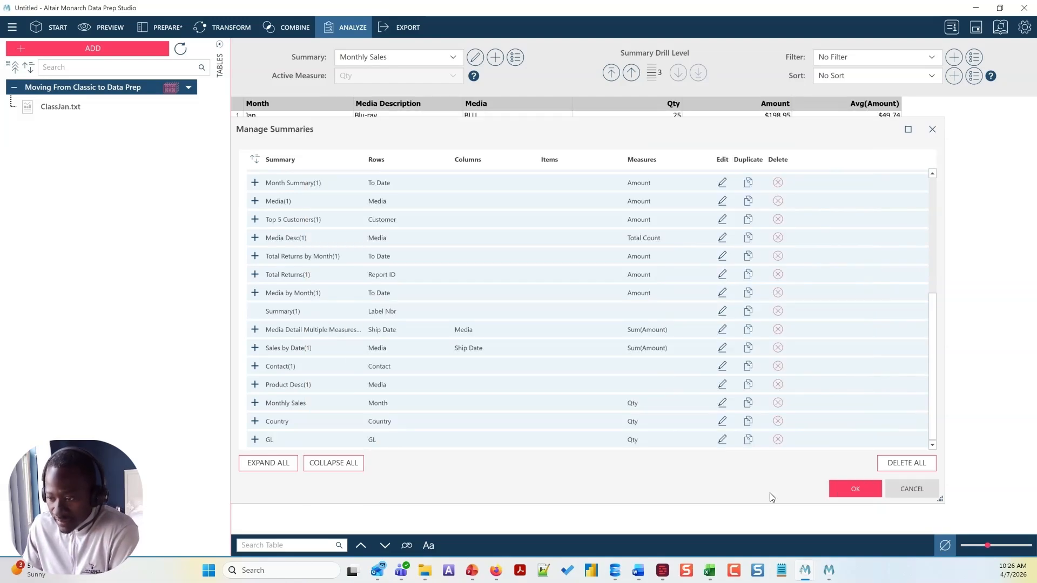
click(848, 489)
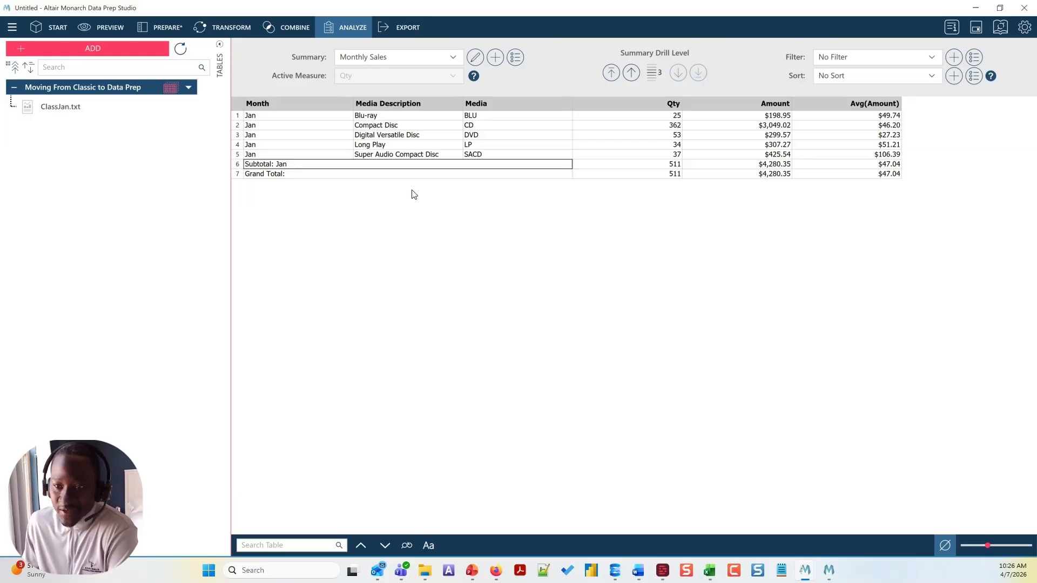
Step: View the Country and GL summaries in turn, check the prepared data table, and return to the summary analysis
click(369, 58)
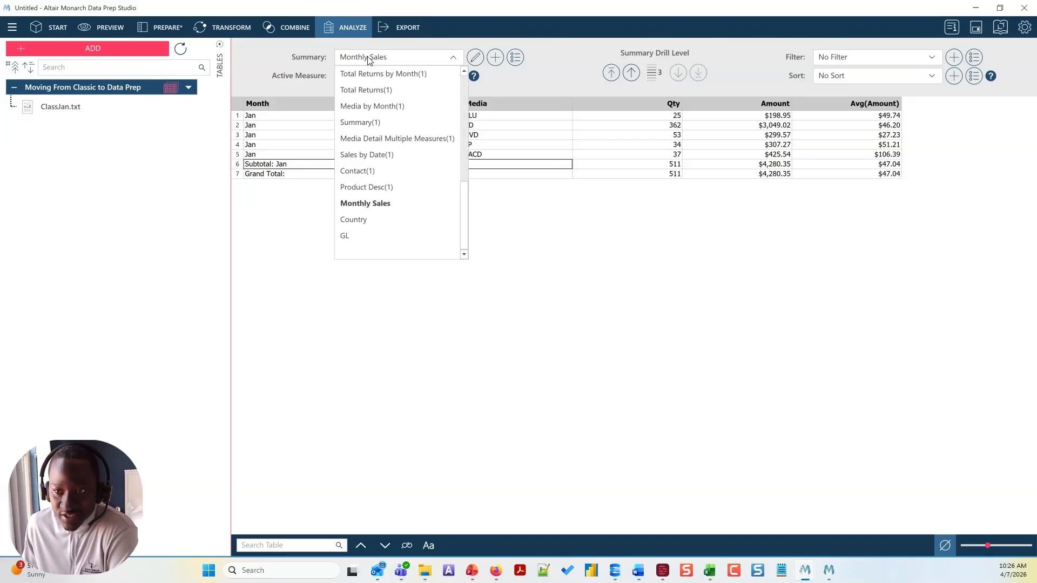
click(402, 220)
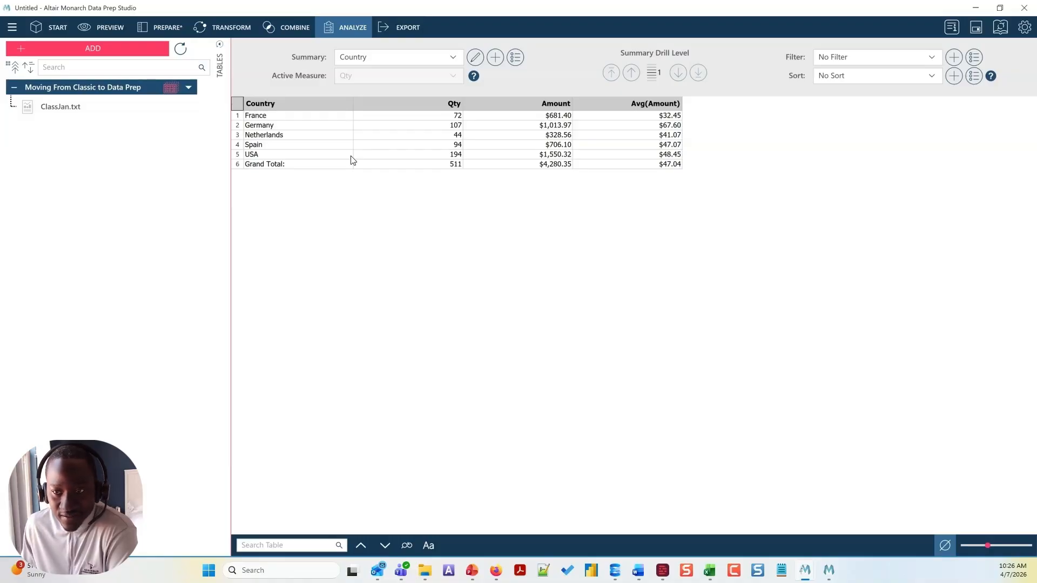
click(373, 57)
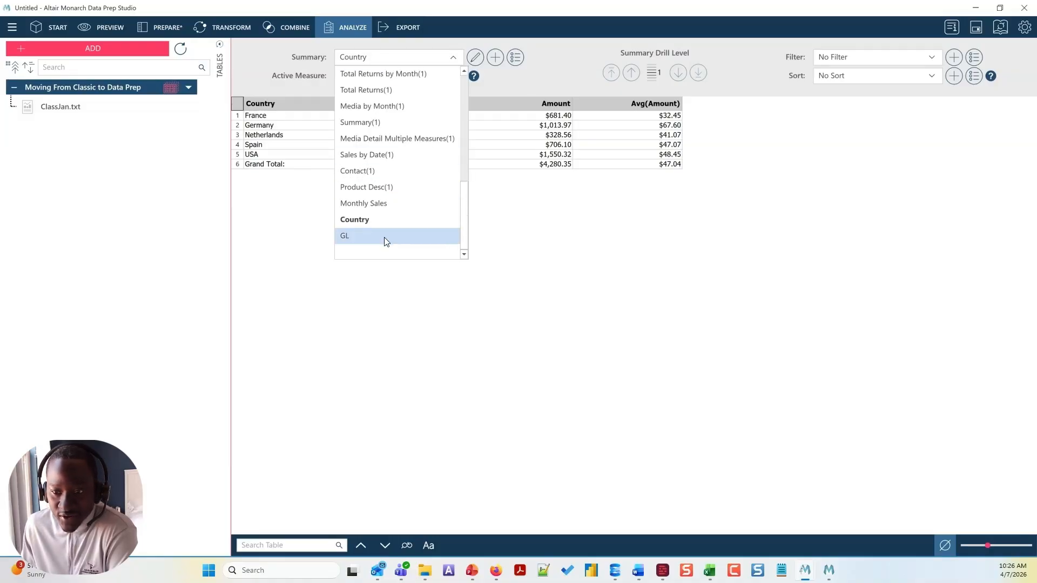
click(385, 238)
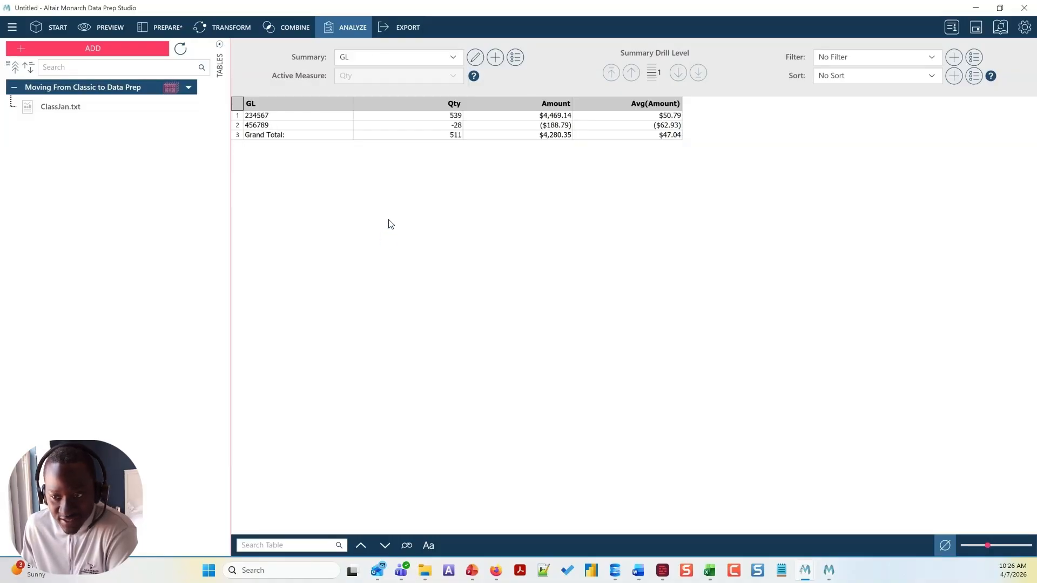
click(171, 32)
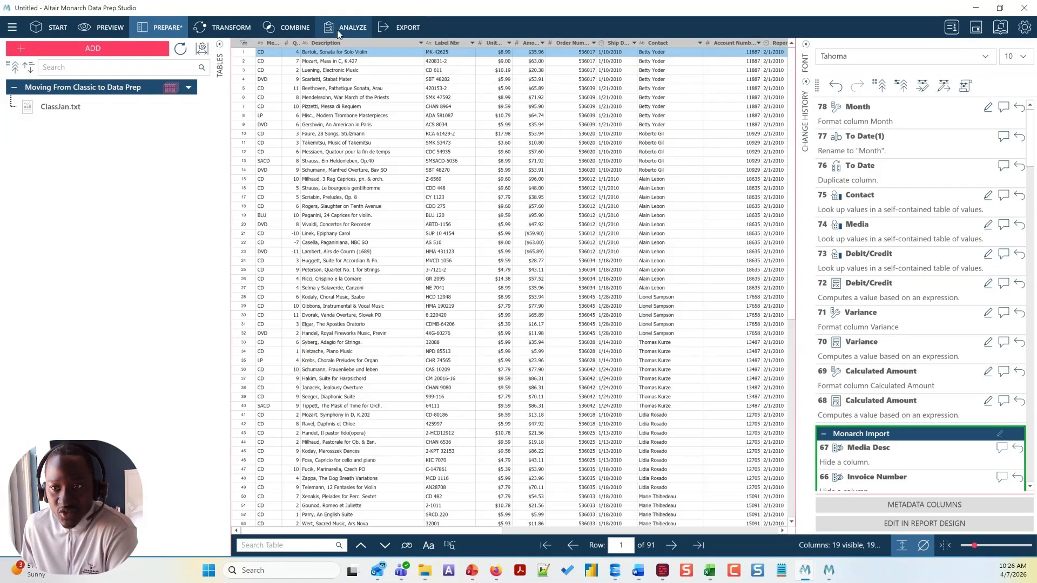
click(342, 31)
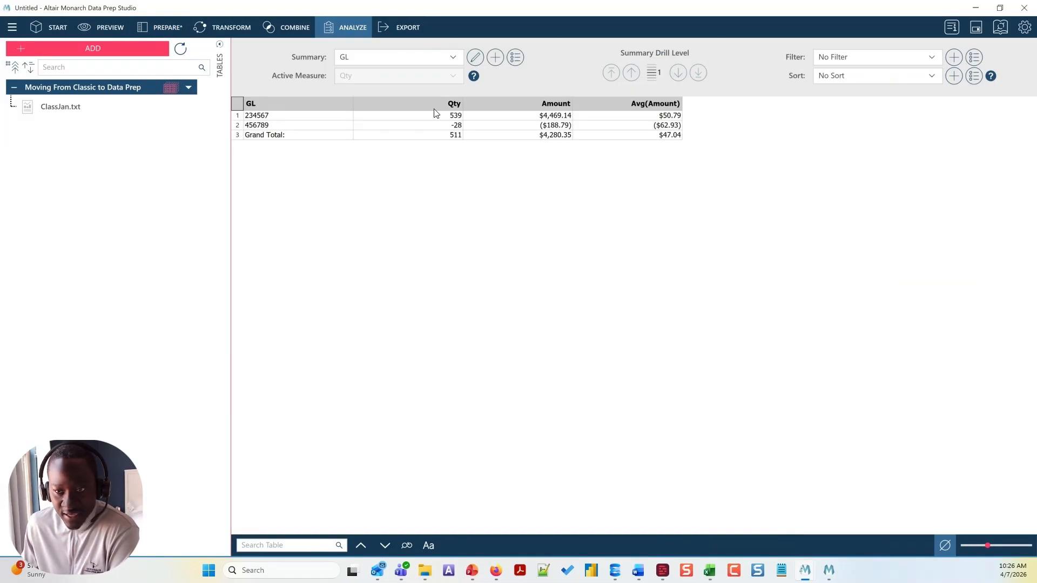
Step: Display the Monthly Sales summary and switch from it to the Country summary
click(416, 62)
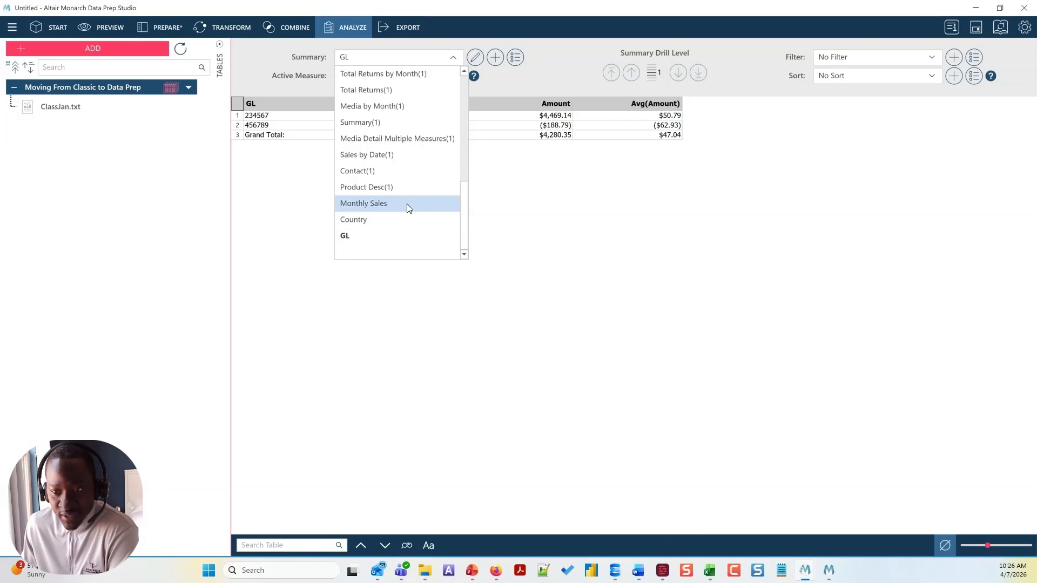
click(395, 57)
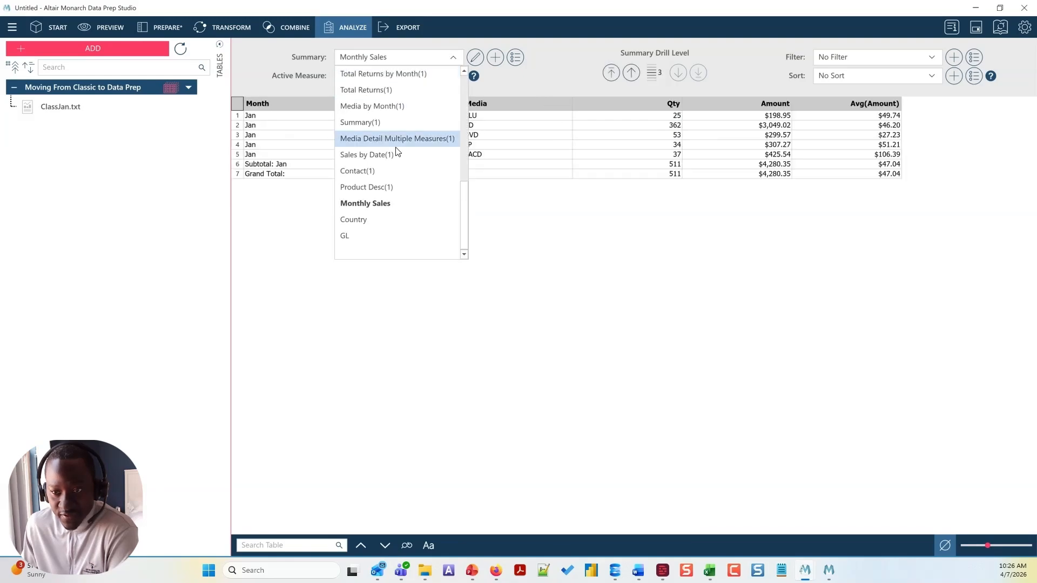
click(392, 222)
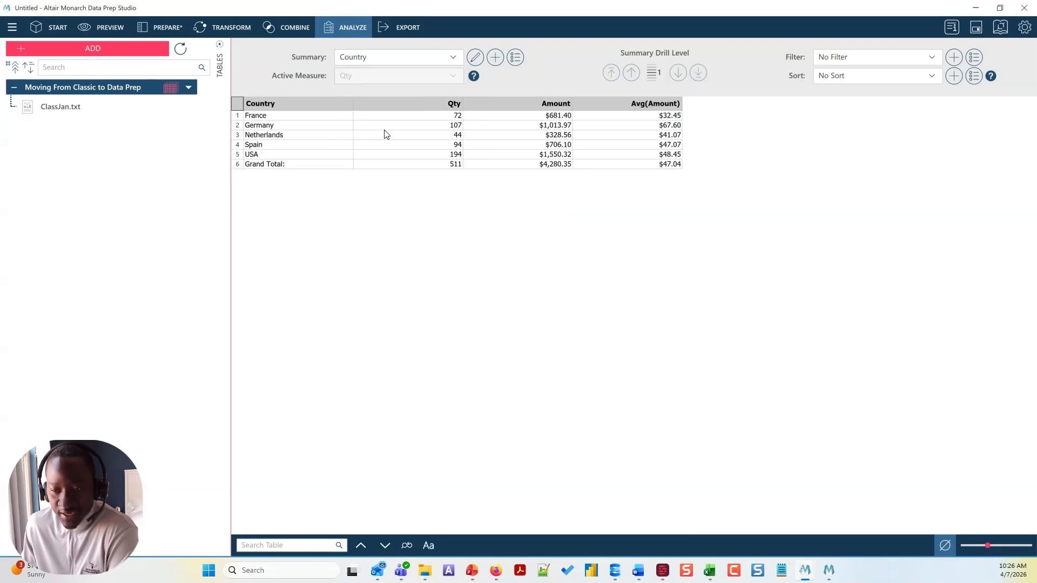